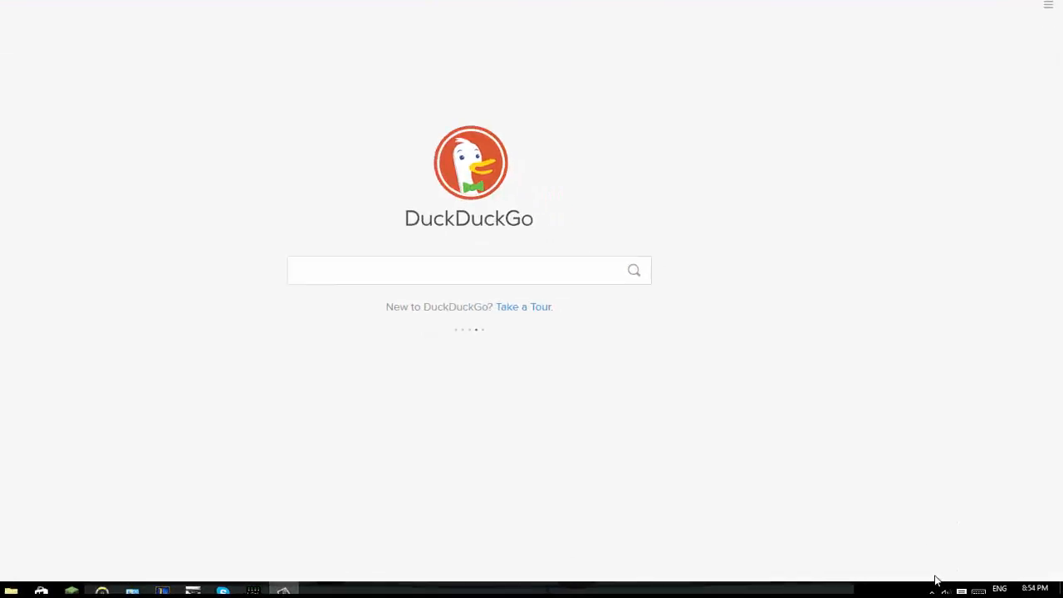
# Check the tray's OneDrive status, then sign in at govsb.ca/o365 with the saved school work account
pyautogui.click(887, 592)
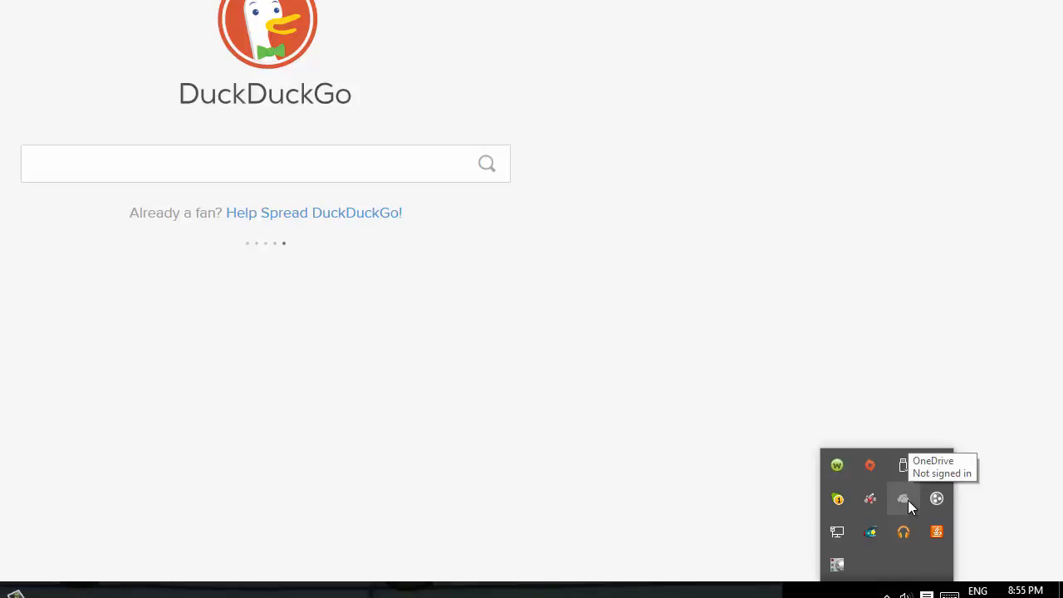
pyautogui.click(712, 500)
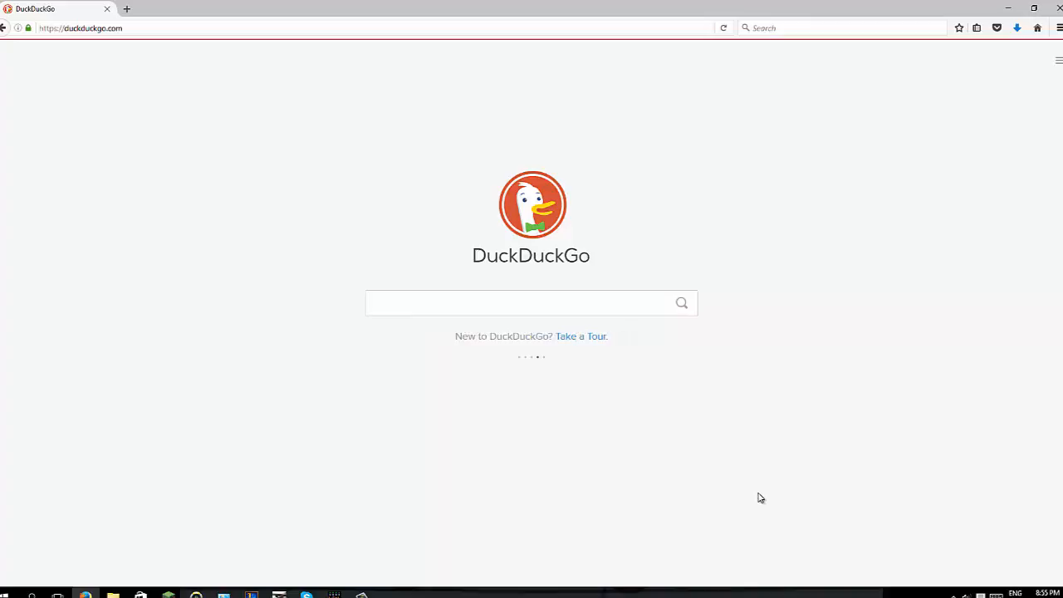
pyautogui.click(148, 27)
pyautogui.write('gov')
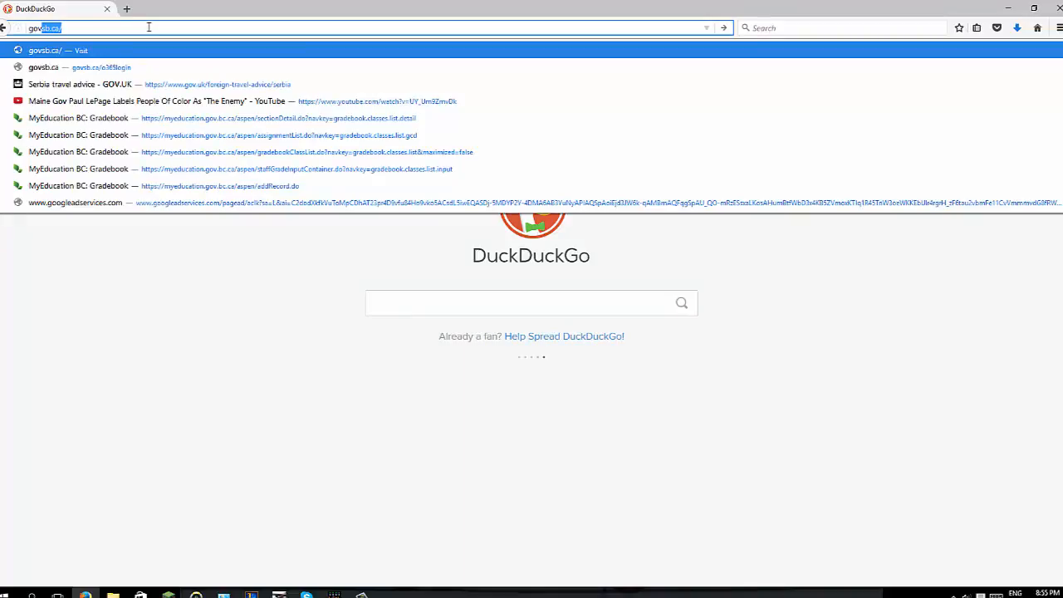
pyautogui.write('sb.ca/o365')
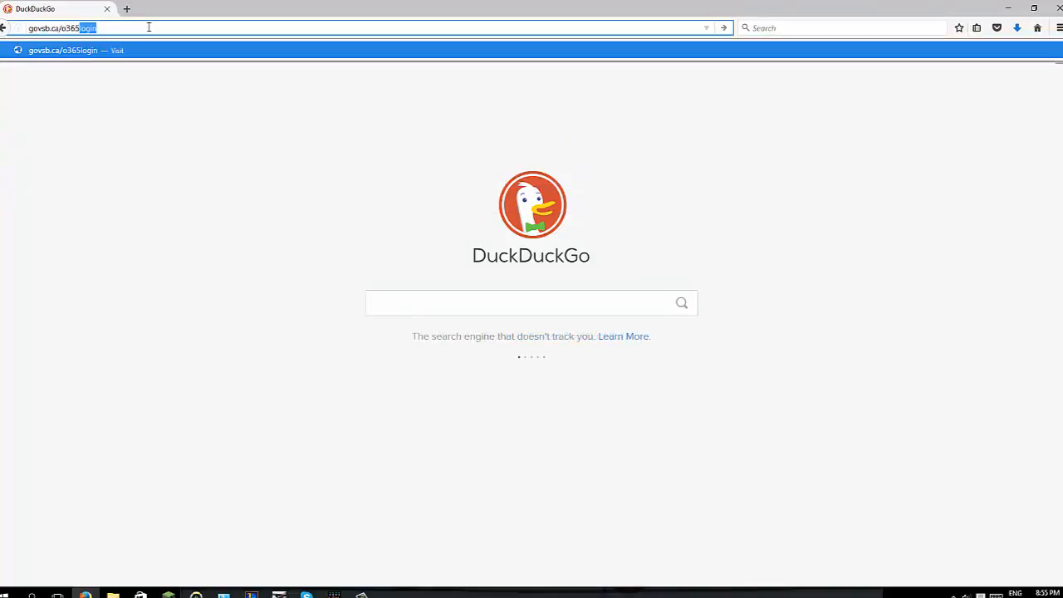
pyautogui.press('Return')
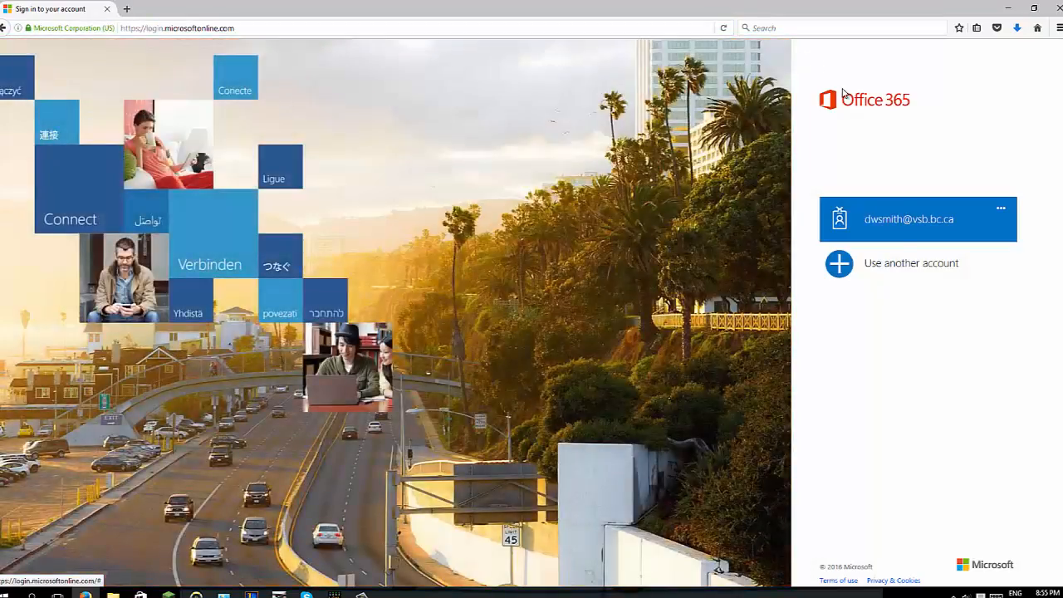
pyautogui.click(906, 221)
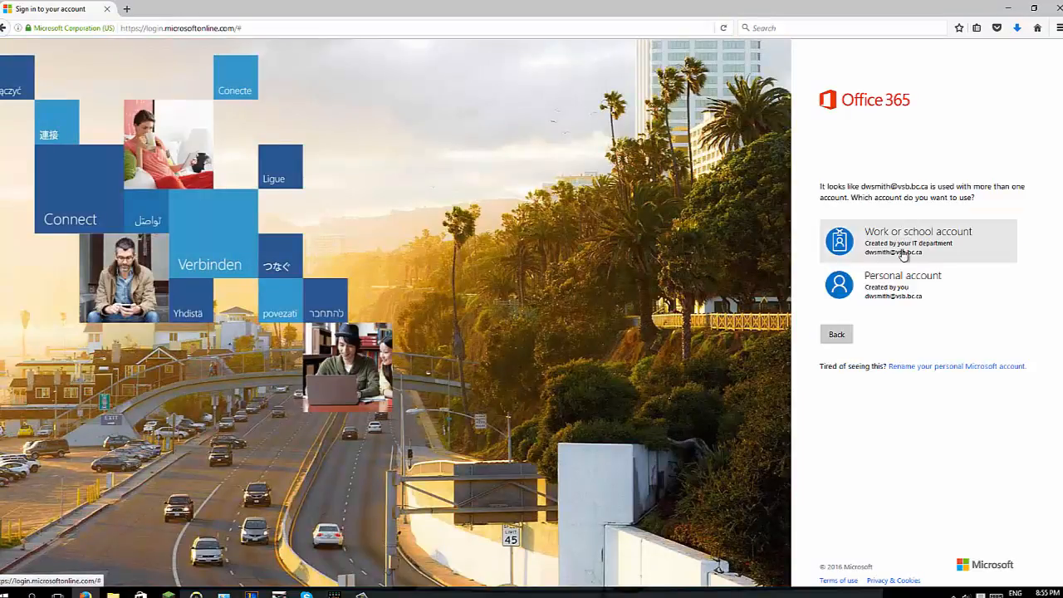
pyautogui.click(895, 241)
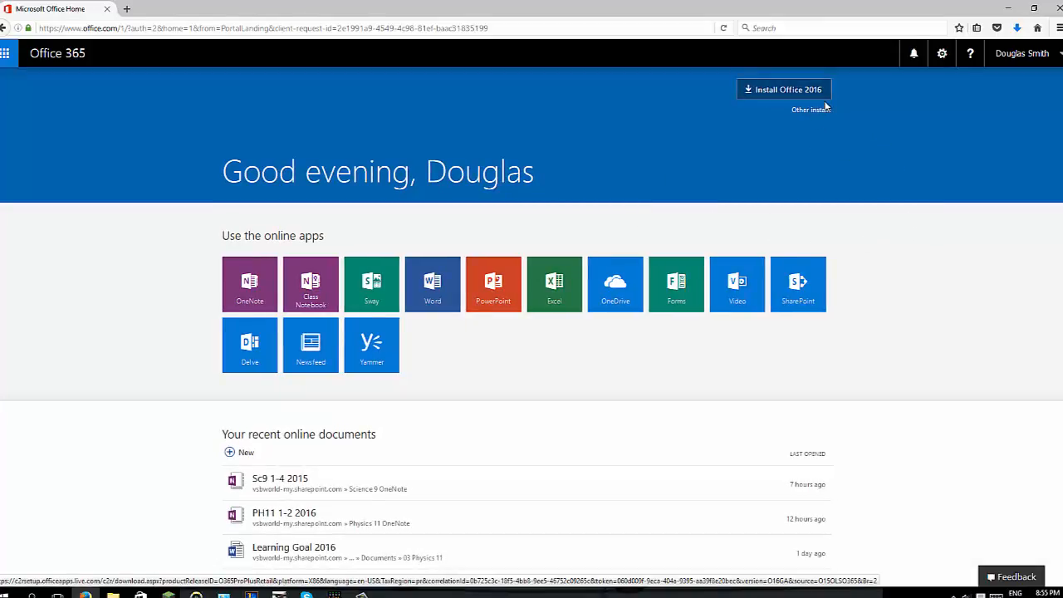
# Save the Office 2016 installer file and confirm it in Firefox's downloads list
pyautogui.click(756, 89)
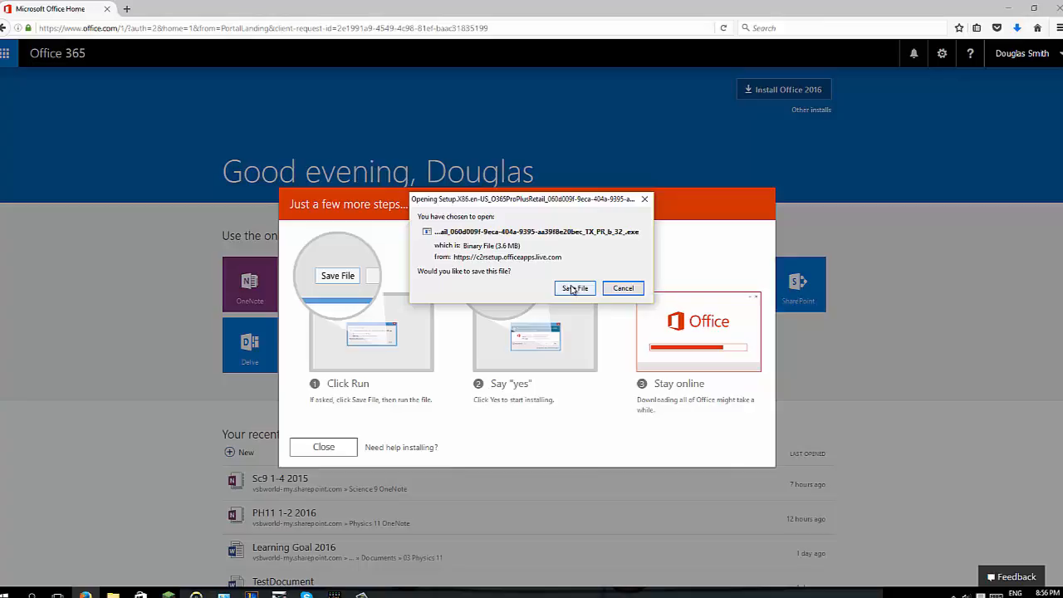
pyautogui.click(574, 288)
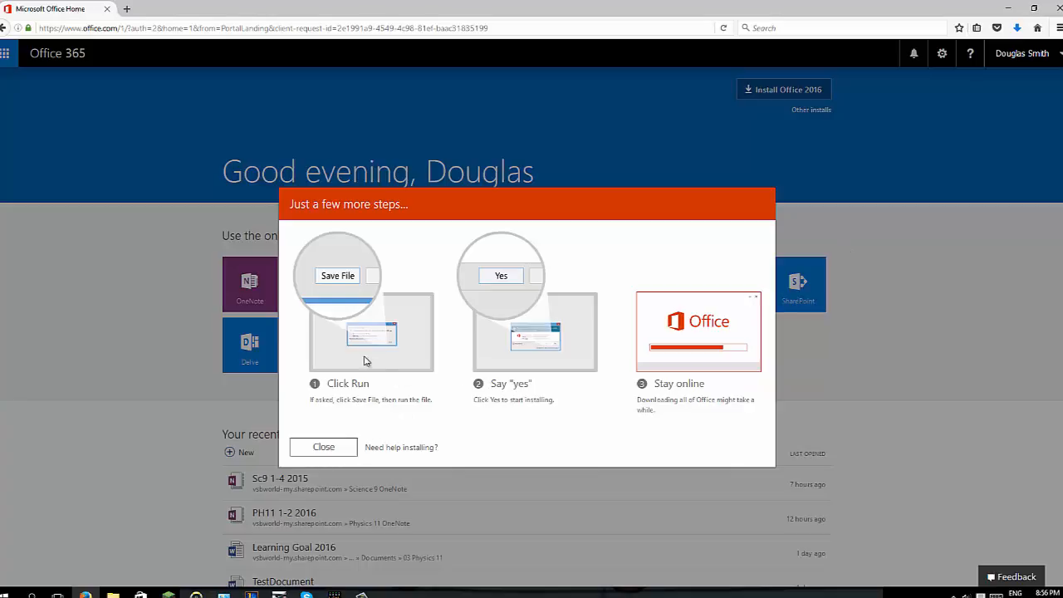
pyautogui.click(339, 446)
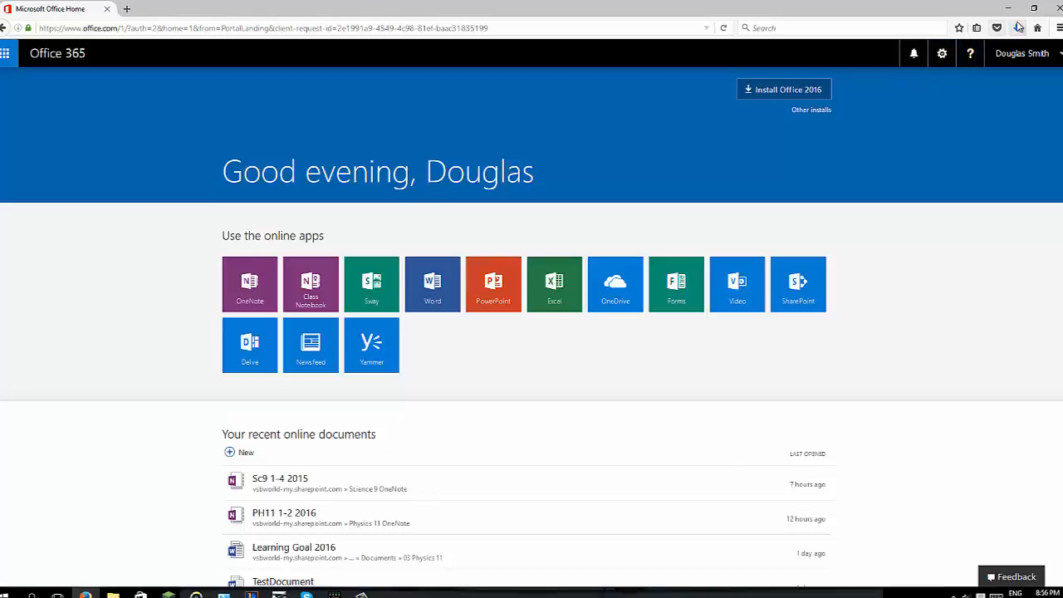
pyautogui.click(1017, 27)
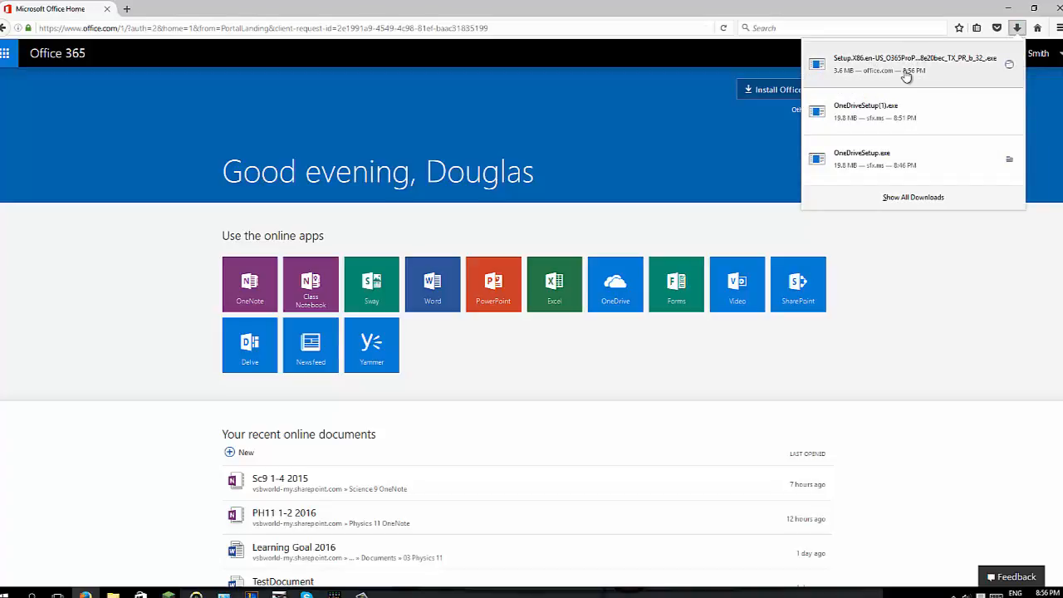
pyautogui.click(657, 421)
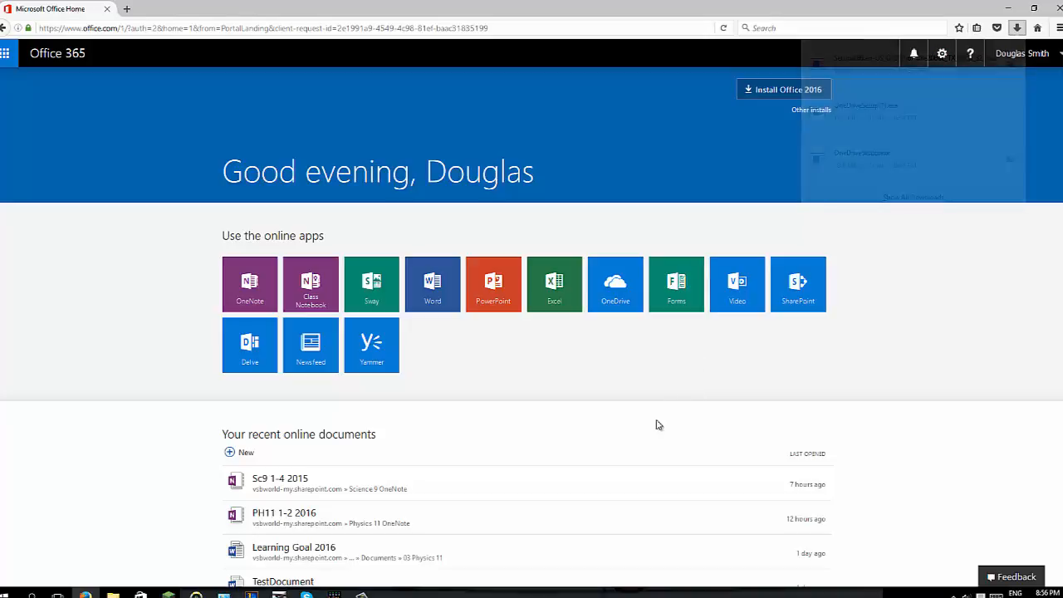
# Run the Setup.X86 O365ProPlusRetail installer from the Downloads folder, then minimize File Explorer
pyautogui.press('super+e')
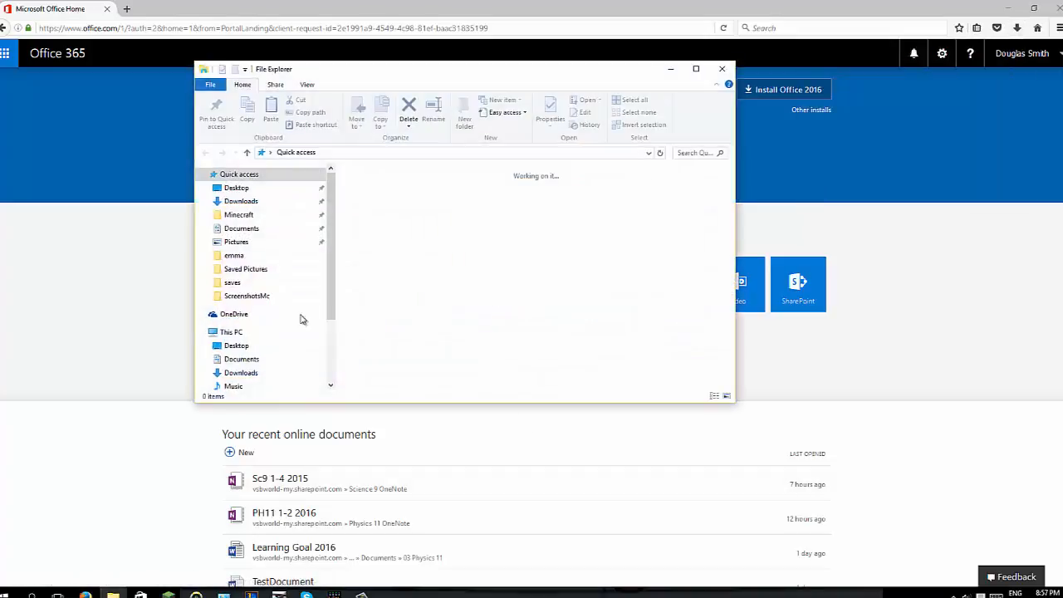
pyautogui.click(241, 201)
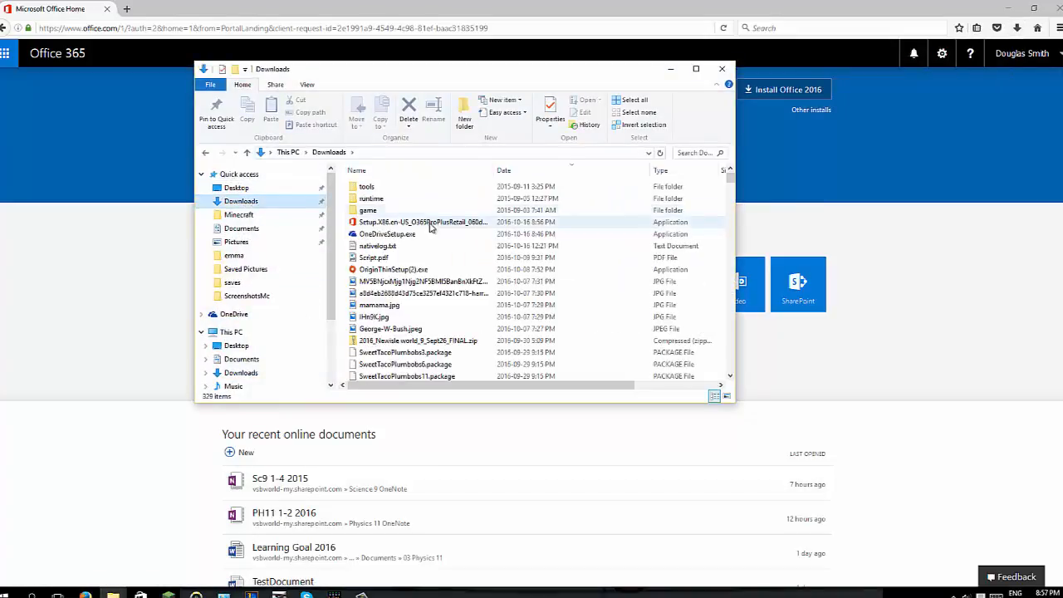
pyautogui.click(407, 226)
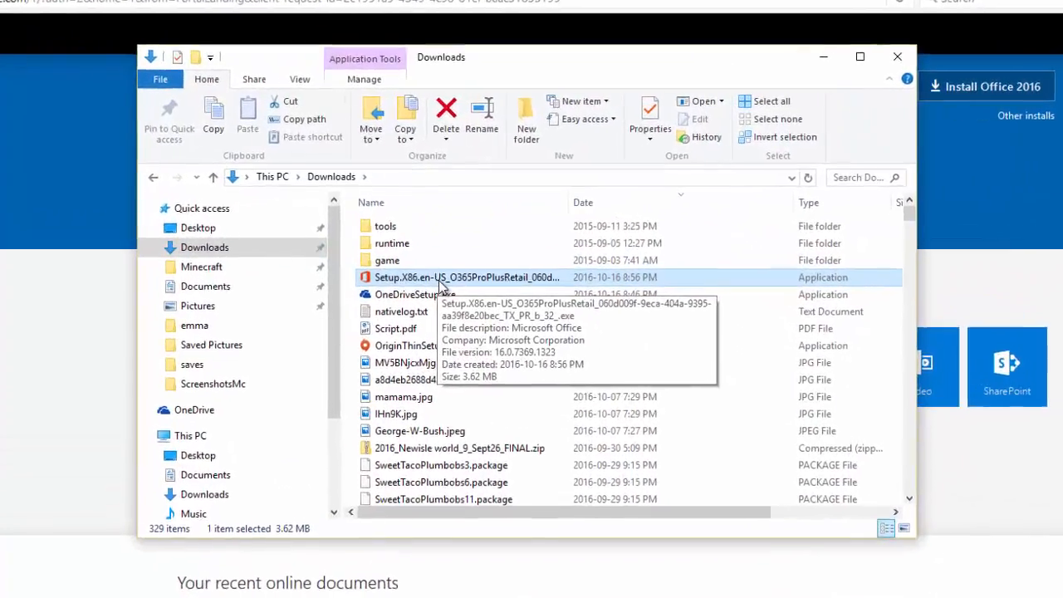
pyautogui.doubleClick(440, 280)
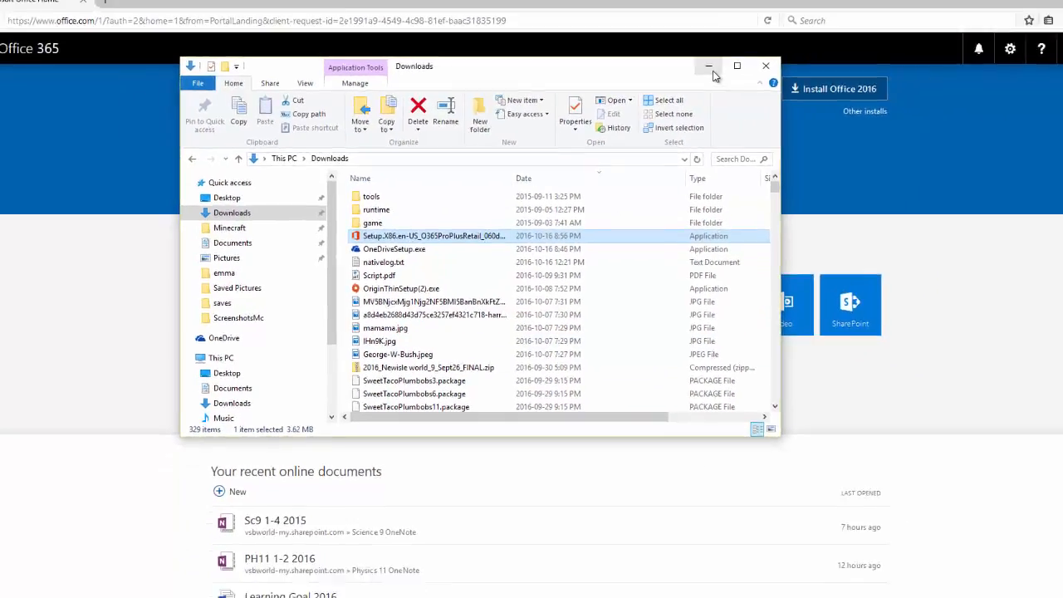
pyautogui.click(835, 56)
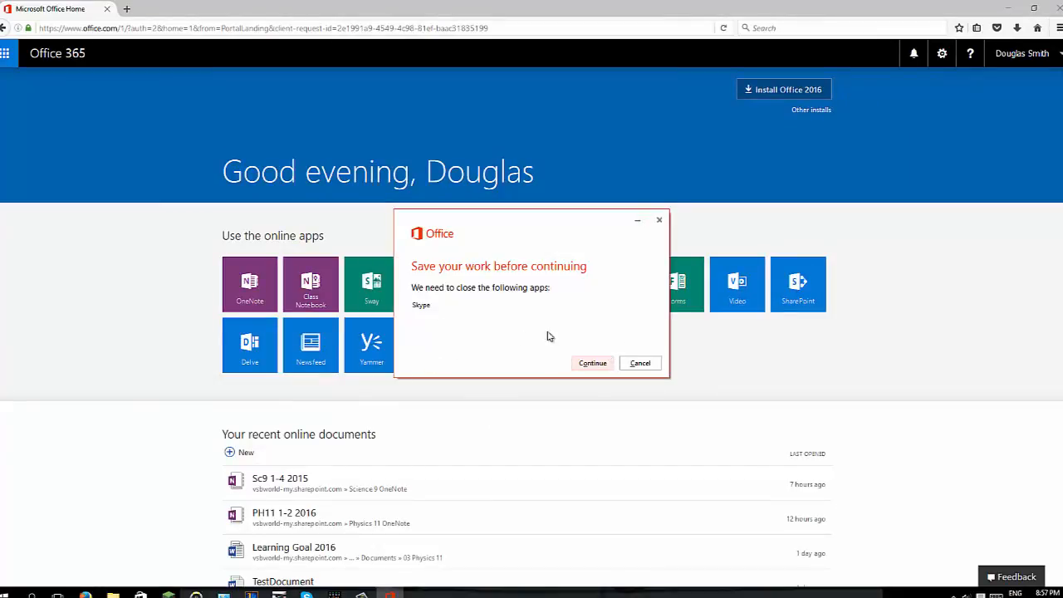
# Let the installer close Skype and continue installing Office 2016
pyautogui.click(592, 365)
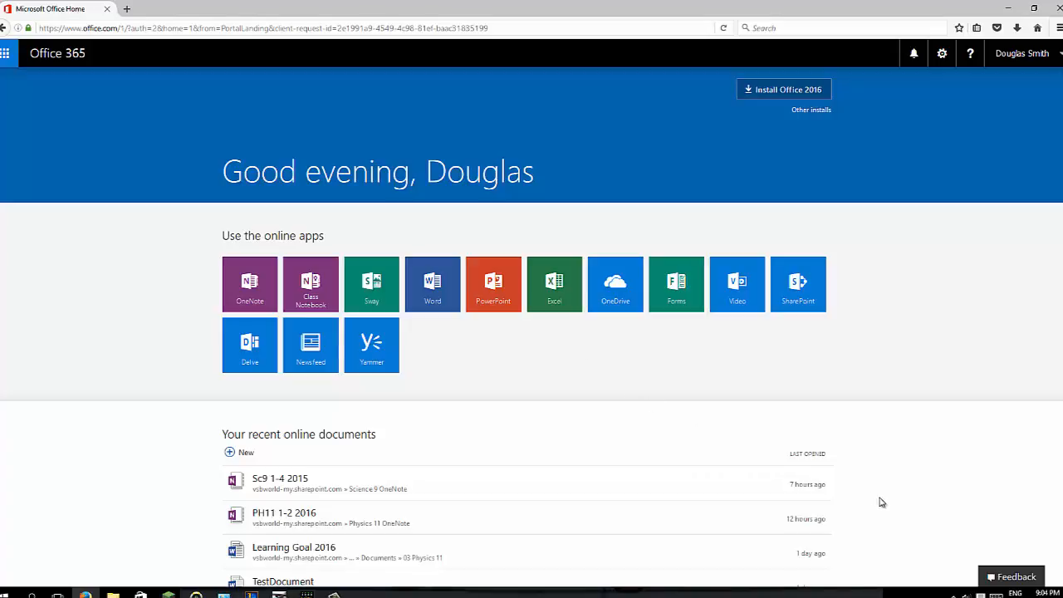
# Close the loading PH11 1-2 2016 notebook tab and bring up Windows search
pyautogui.click(955, 595)
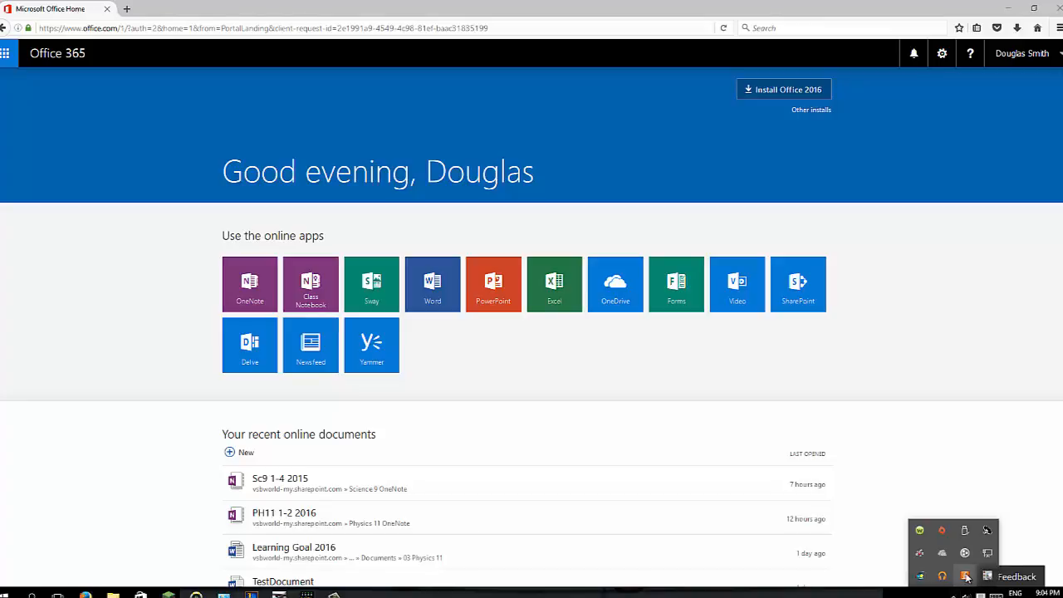
pyautogui.click(606, 529)
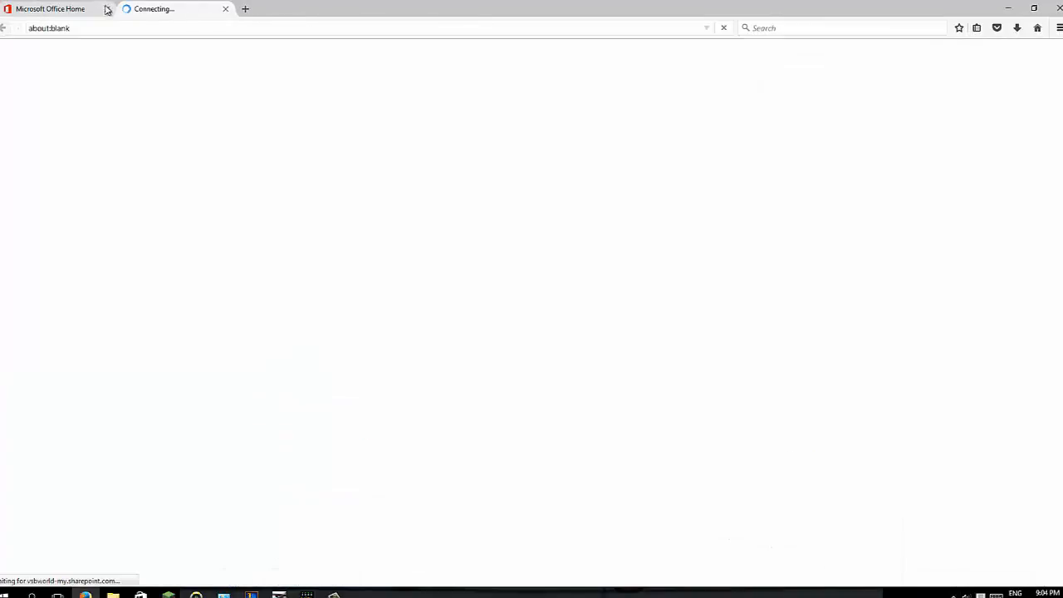
pyautogui.click(227, 10)
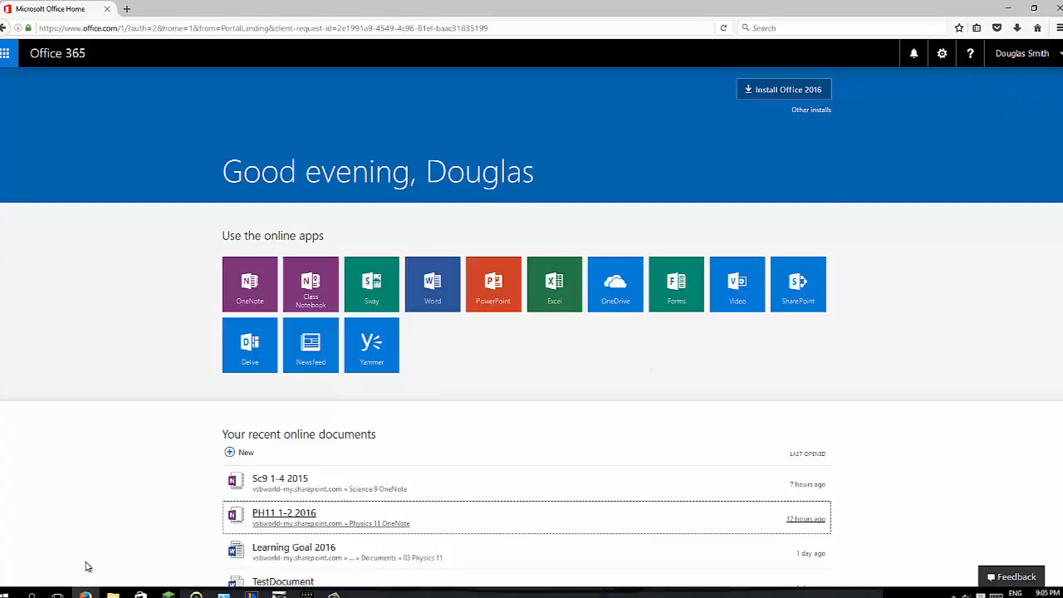
pyautogui.click(32, 594)
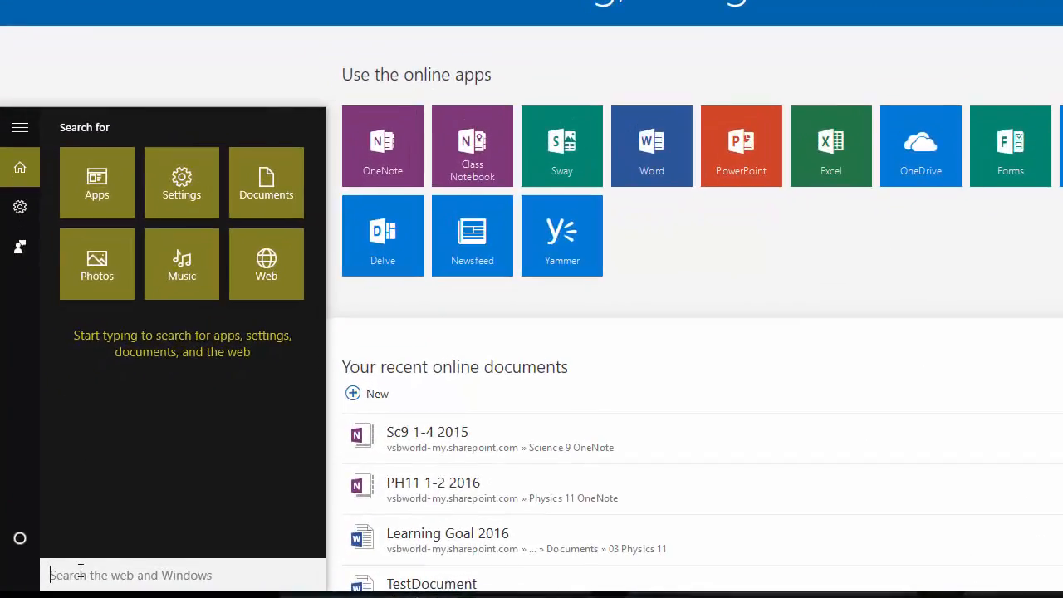
# Search 'onedrive' and launch the OneDrive for Business app
pyautogui.write('onedrive')
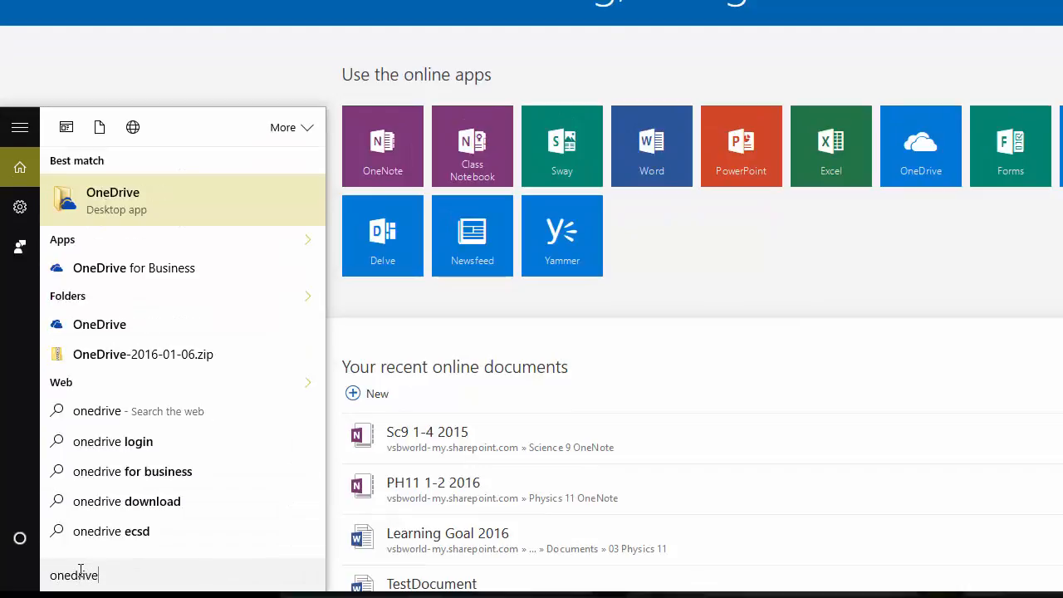
pyautogui.click(129, 269)
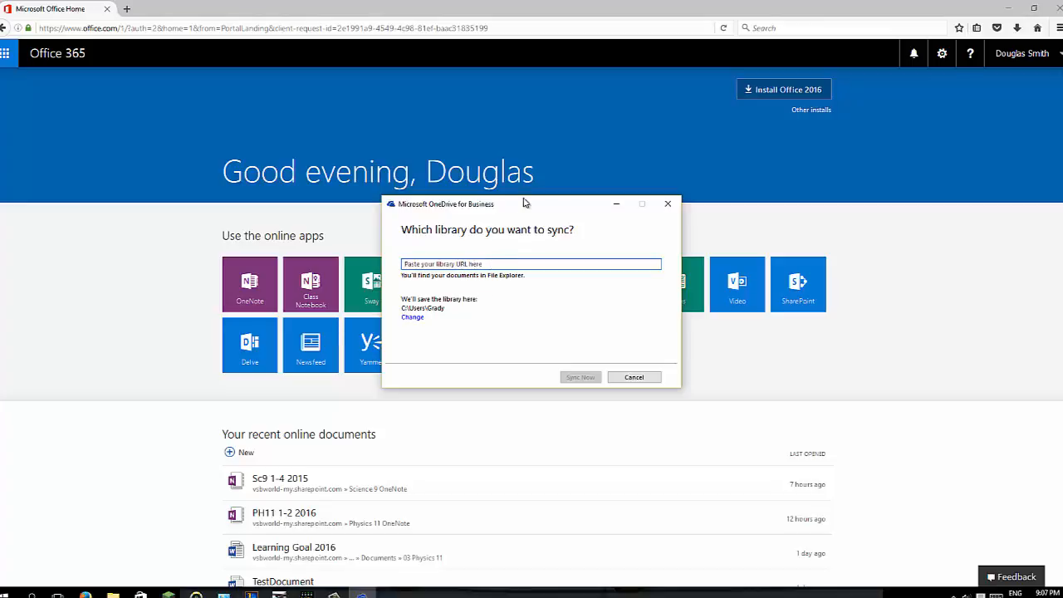
# Copy the OneDrive Files page address into the library URL box and start syncing
pyautogui.click(519, 8)
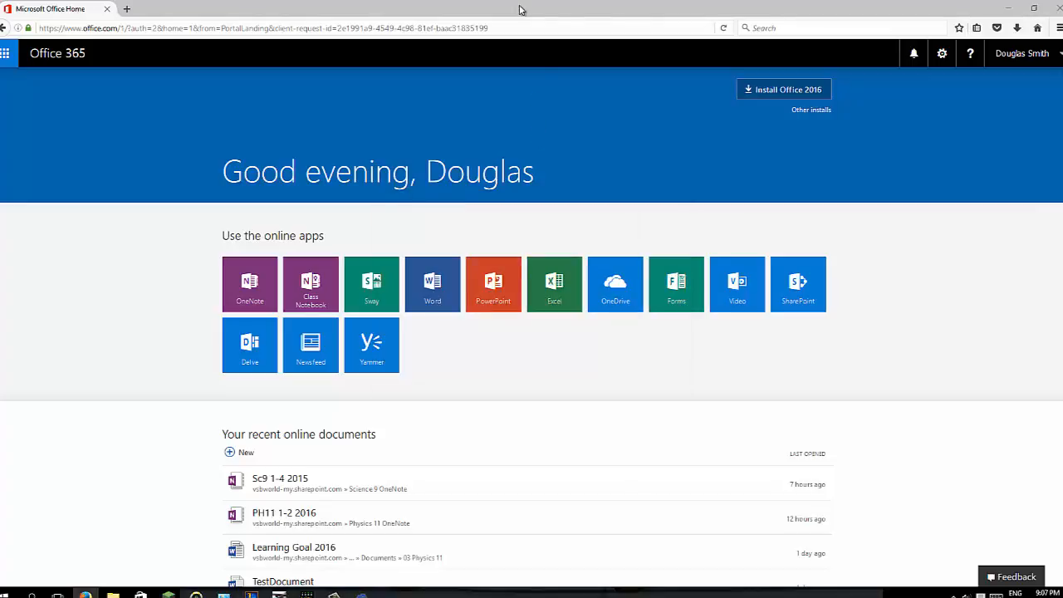
pyautogui.click(614, 286)
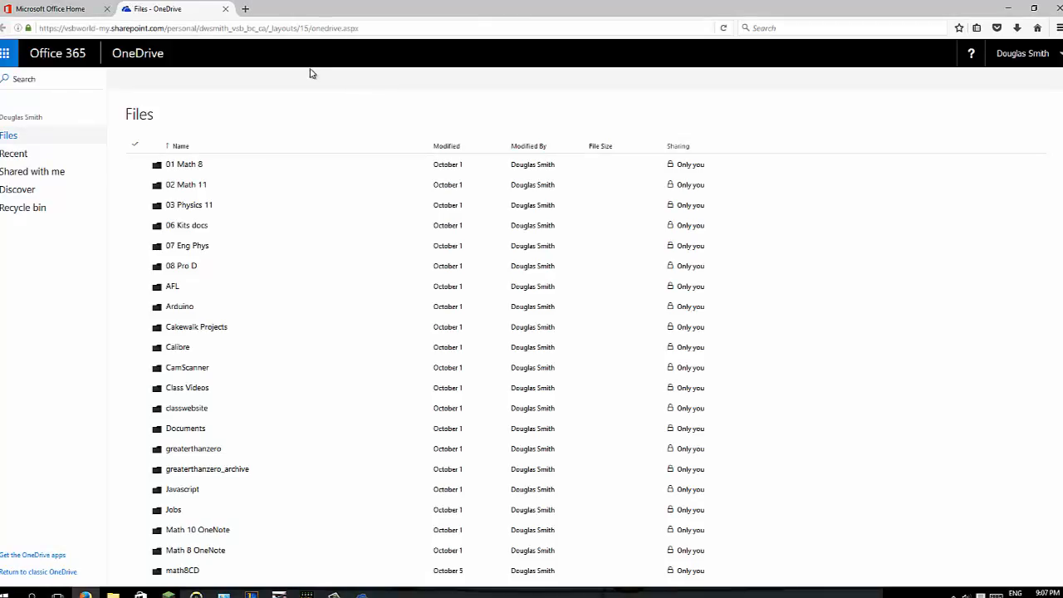
pyautogui.click(368, 28)
pyautogui.hotkey('ctrl', 'c')
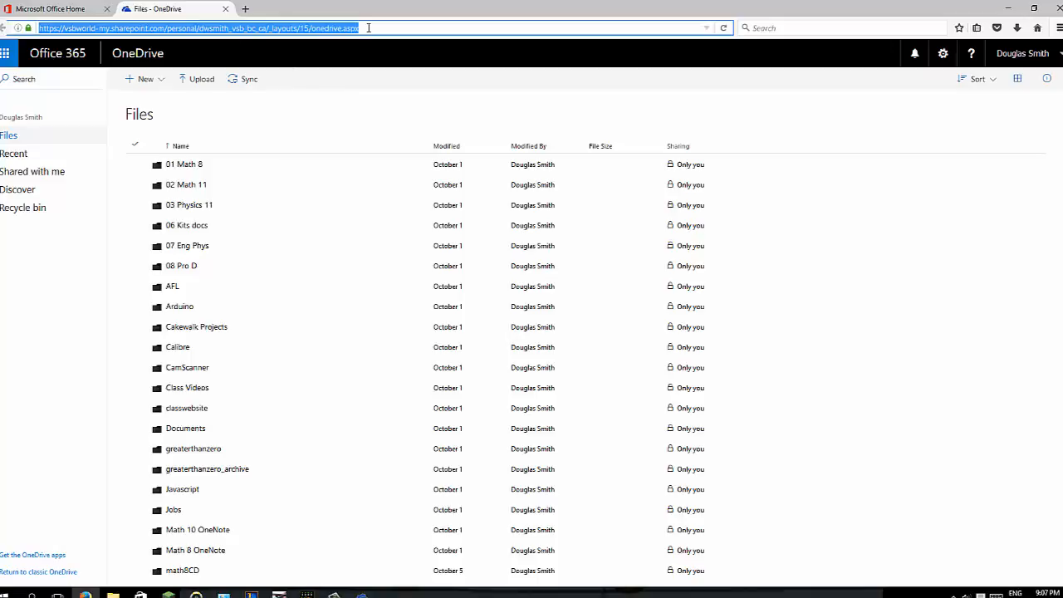
pyautogui.press('Return')
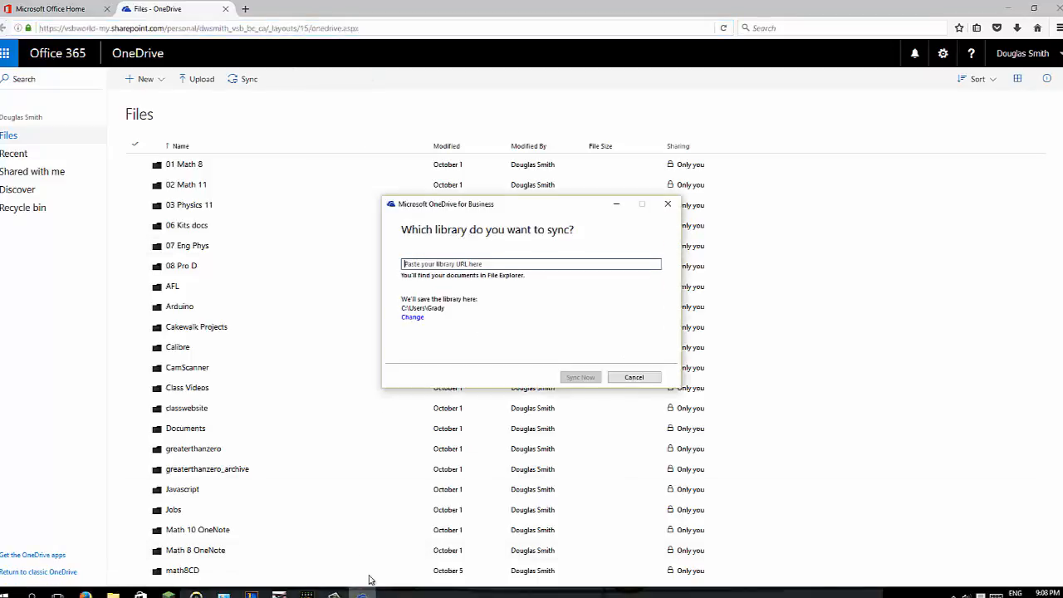
pyautogui.click(417, 267)
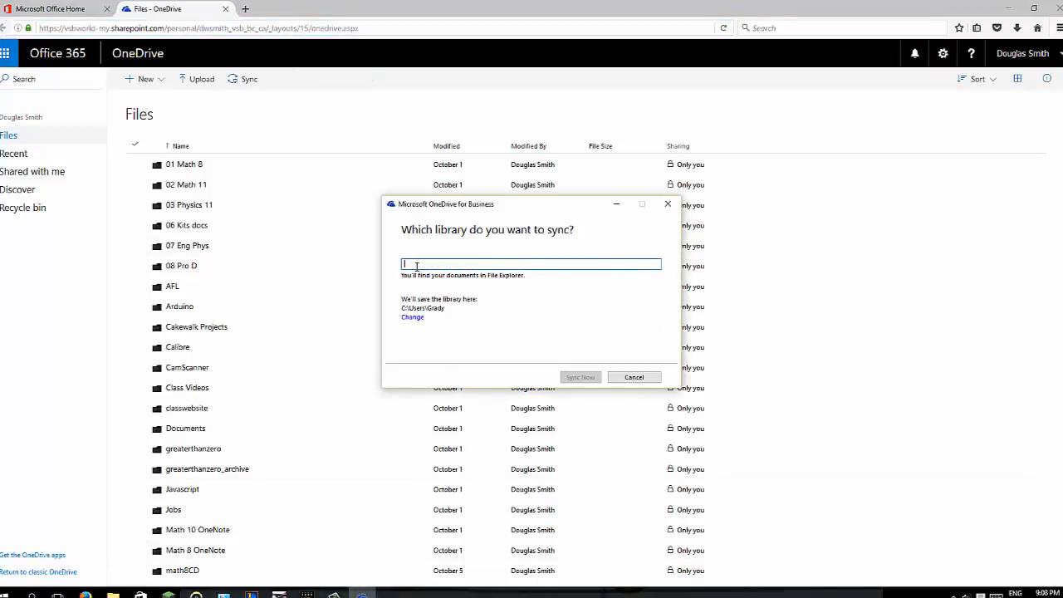
pyautogui.hotkey('ctrl', 'v')
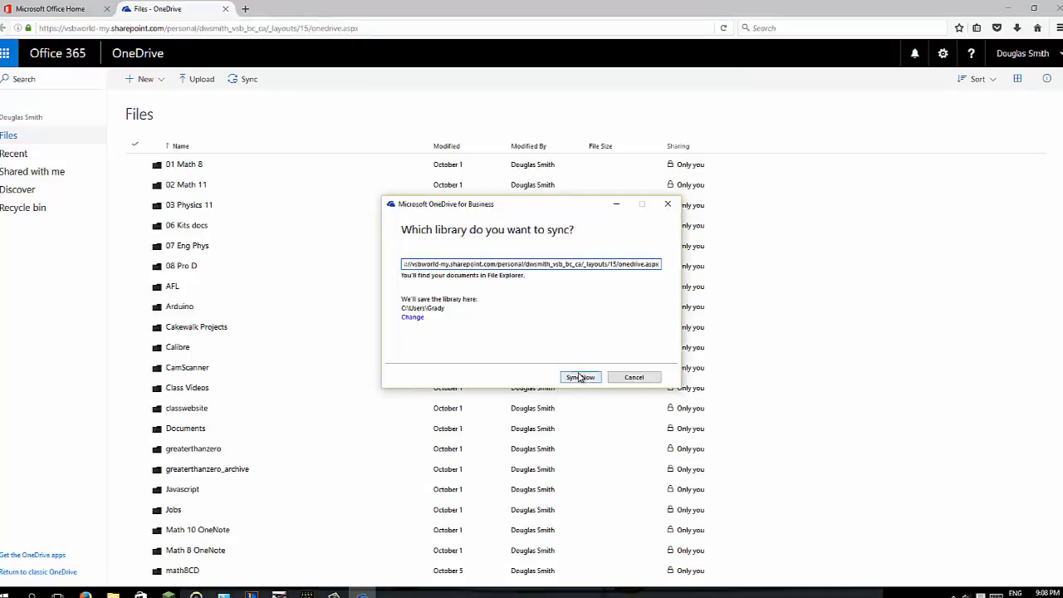
pyautogui.click(581, 377)
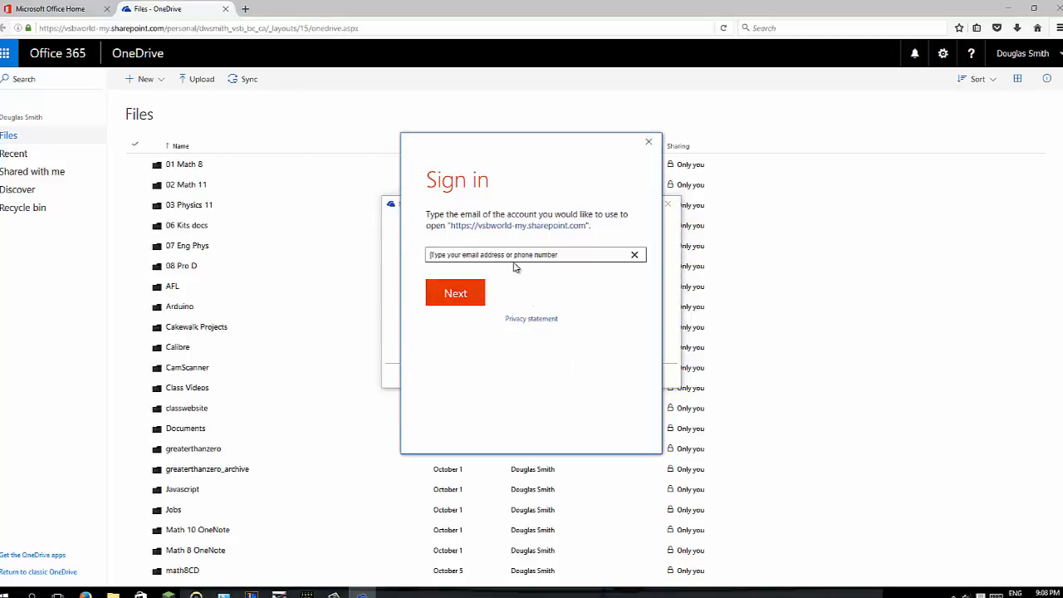
# Sign in to OneDrive for Business with the school email as a work account and its password
pyautogui.click(465, 297)
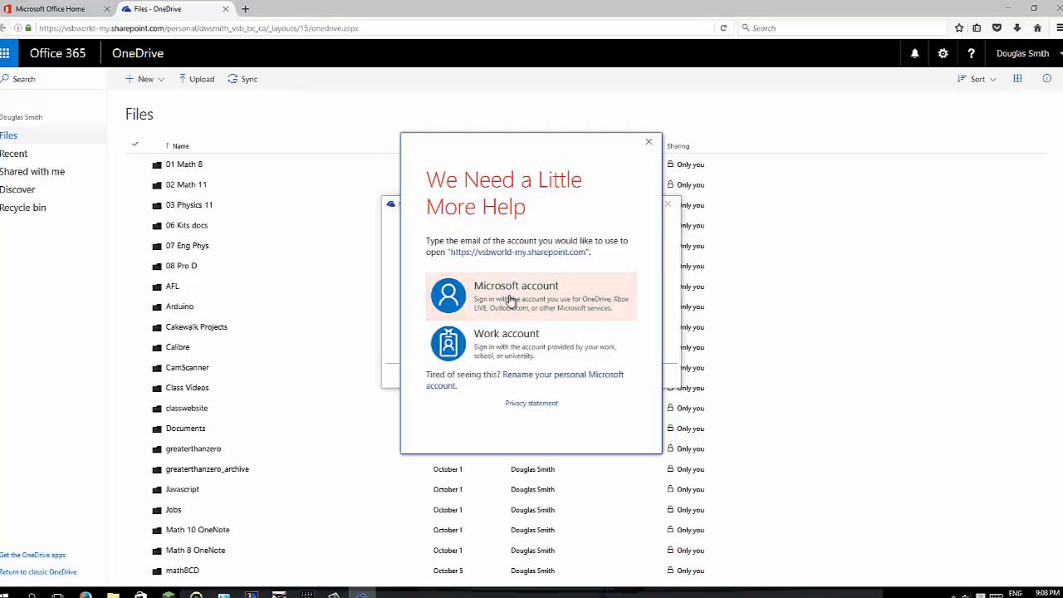
pyautogui.click(524, 349)
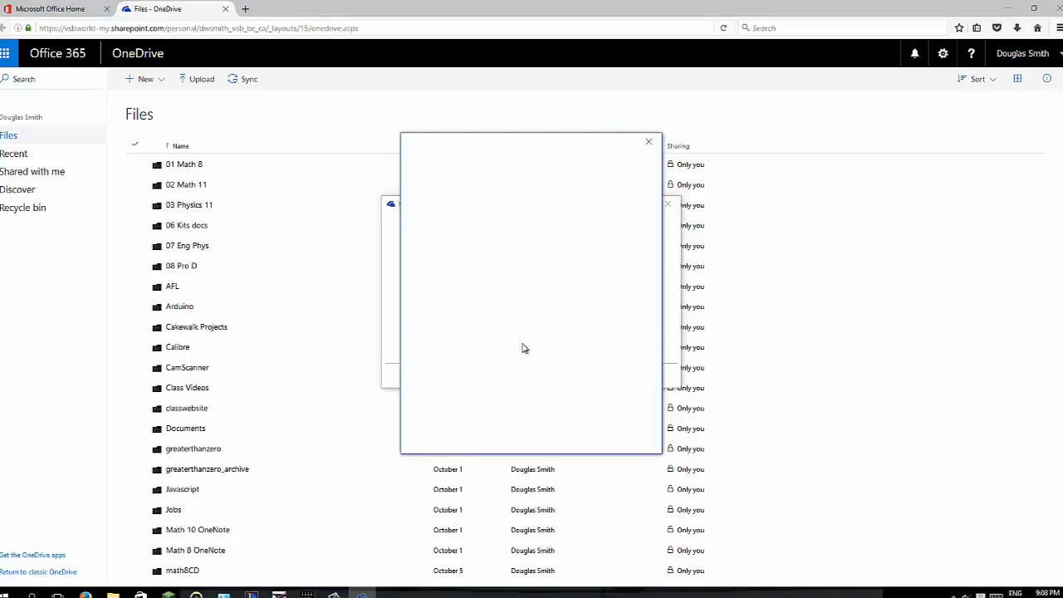
pyautogui.write('•••')
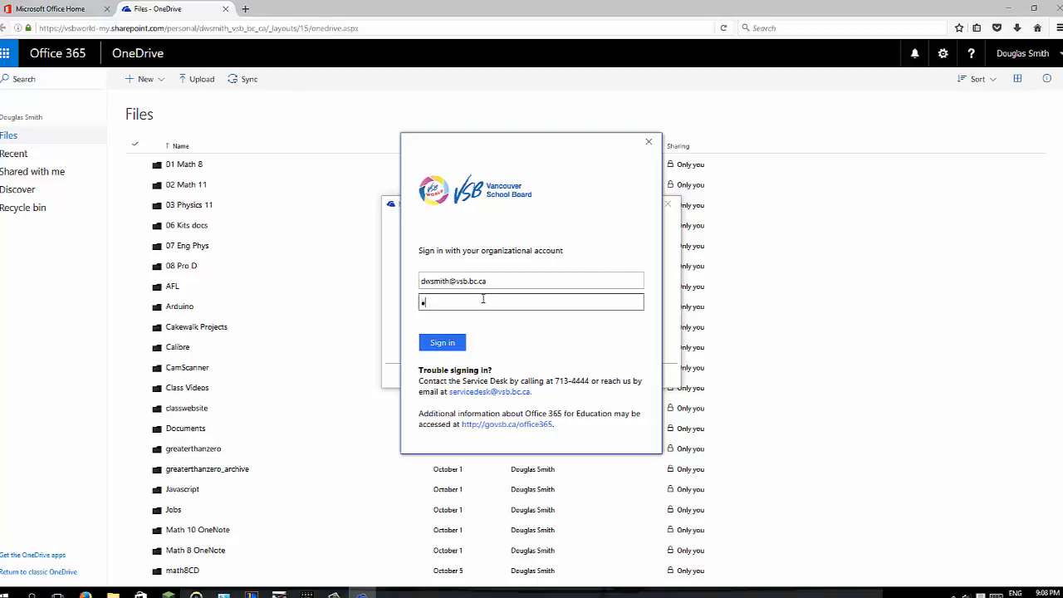
pyautogui.write('•••••••••••••')
pyautogui.click(443, 343)
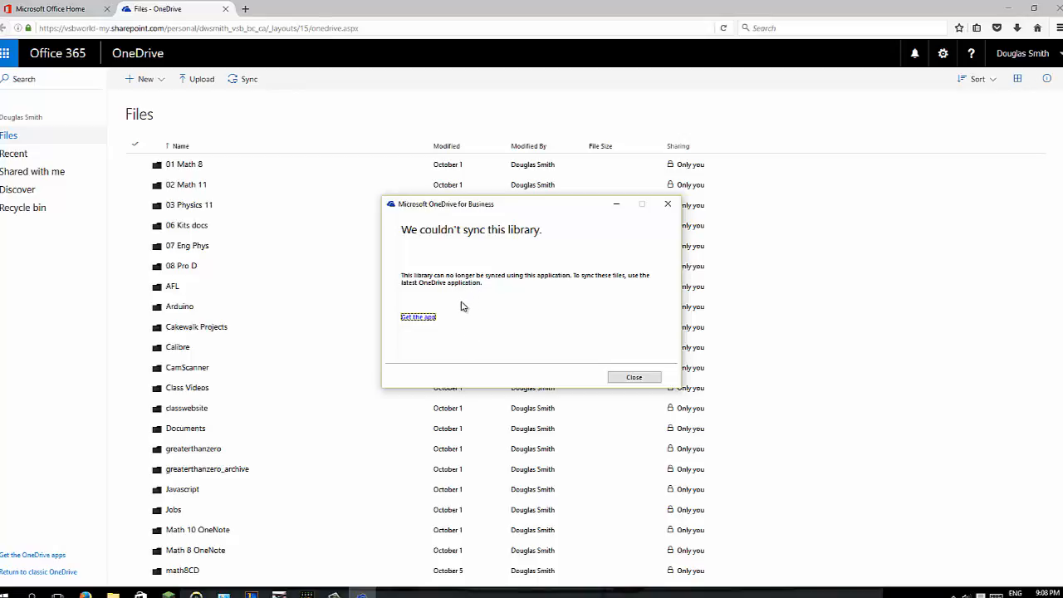
# Get and open the latest OneDrive app, then submit the school email address in its setup
pyautogui.click(424, 318)
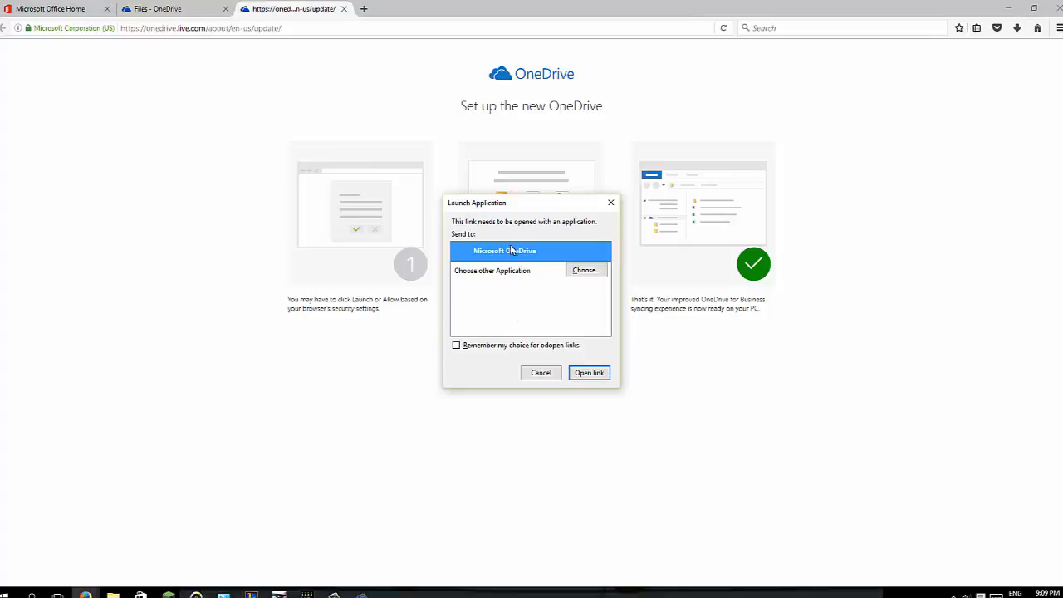
pyautogui.click(583, 373)
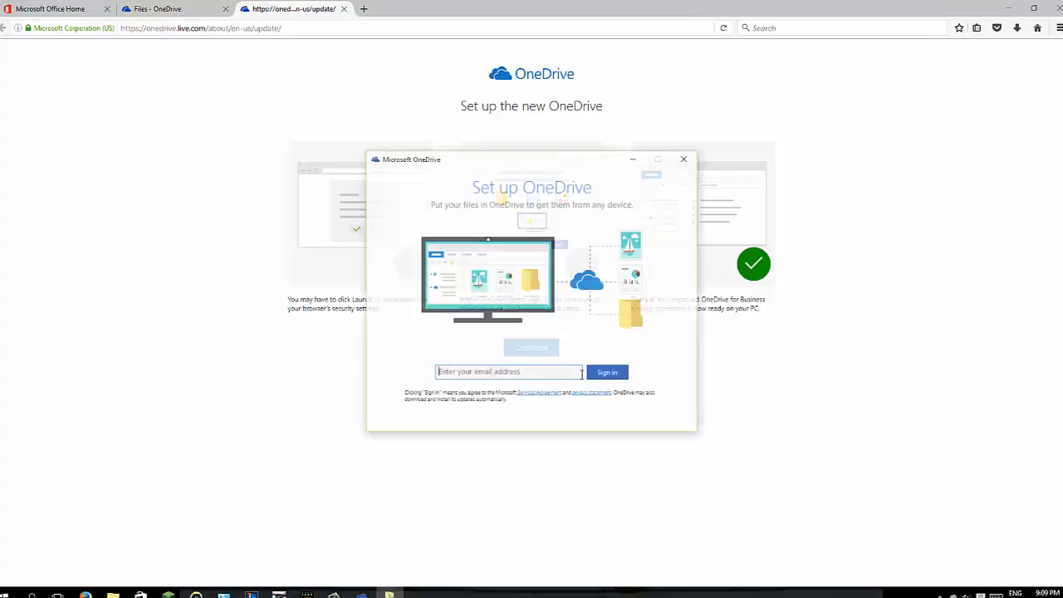
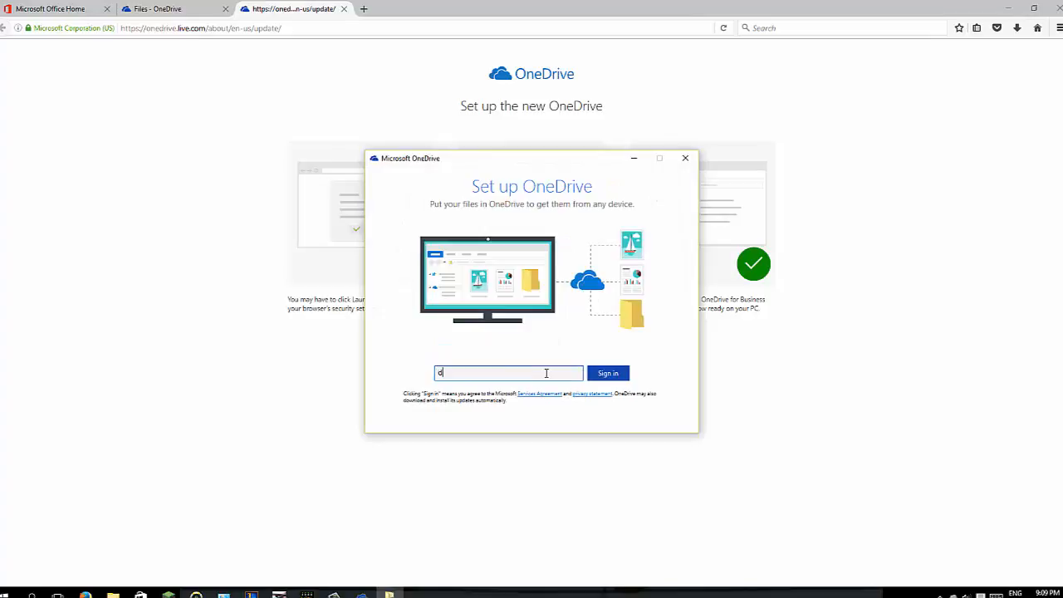
pyautogui.click(606, 374)
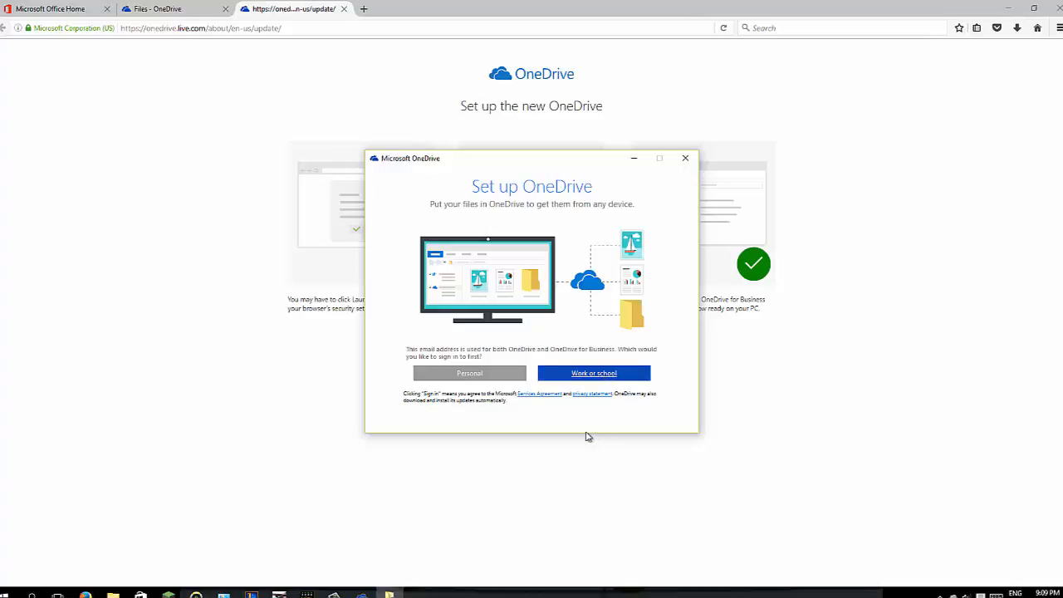
# Choose Work or school and sign in to OneDrive with the account password
pyautogui.click(592, 376)
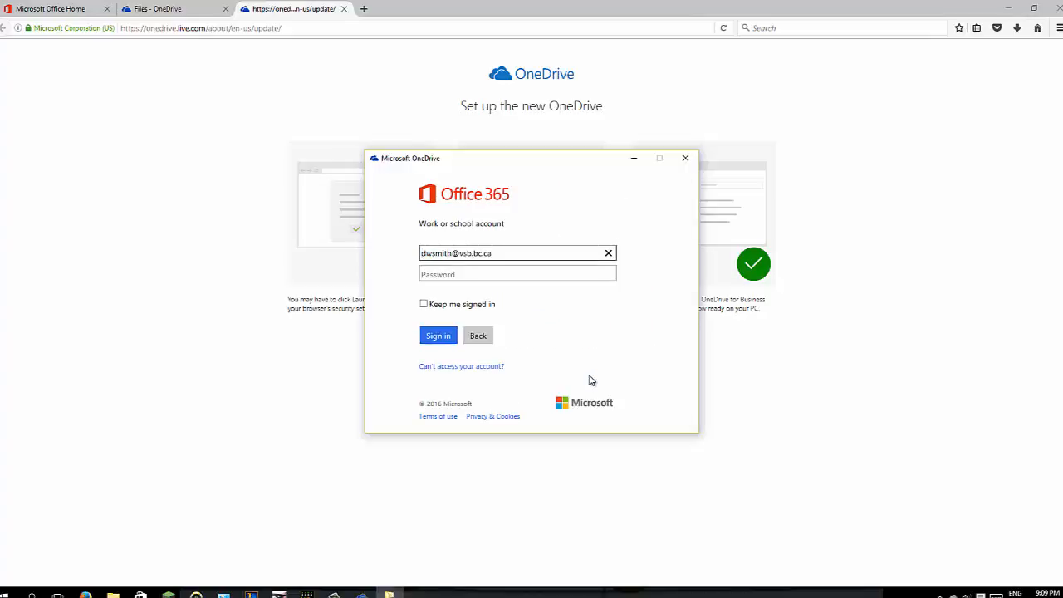
pyautogui.click(463, 274)
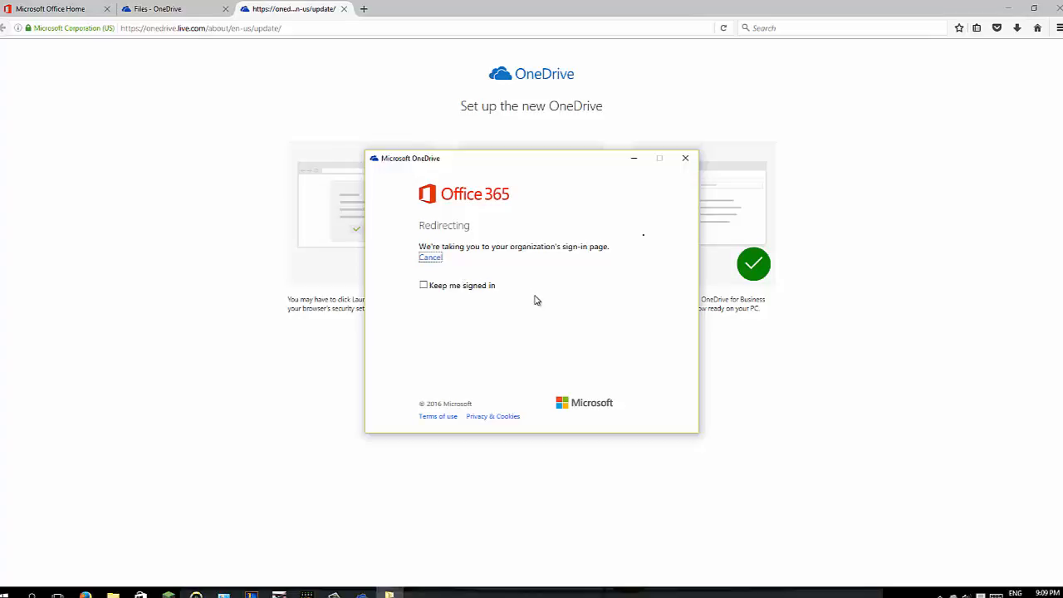
pyautogui.write('•')
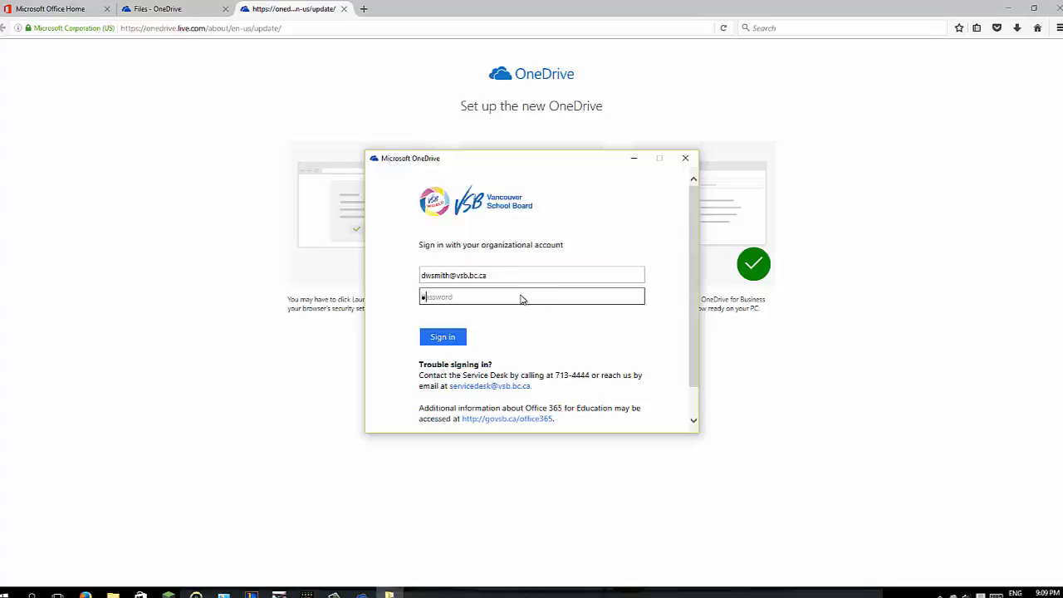
pyautogui.write('••••••••••')
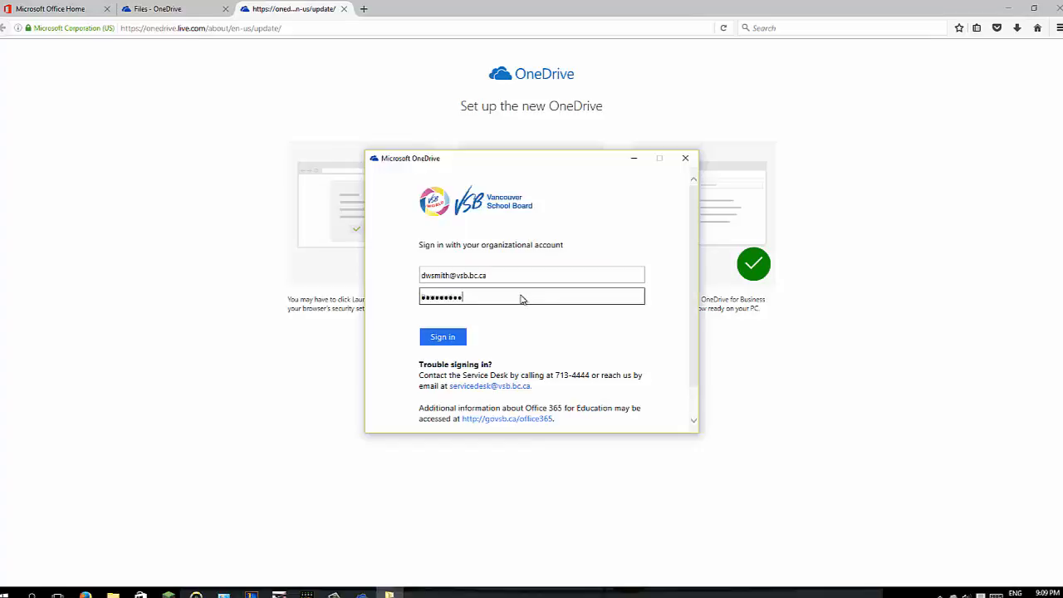
pyautogui.write('•••••')
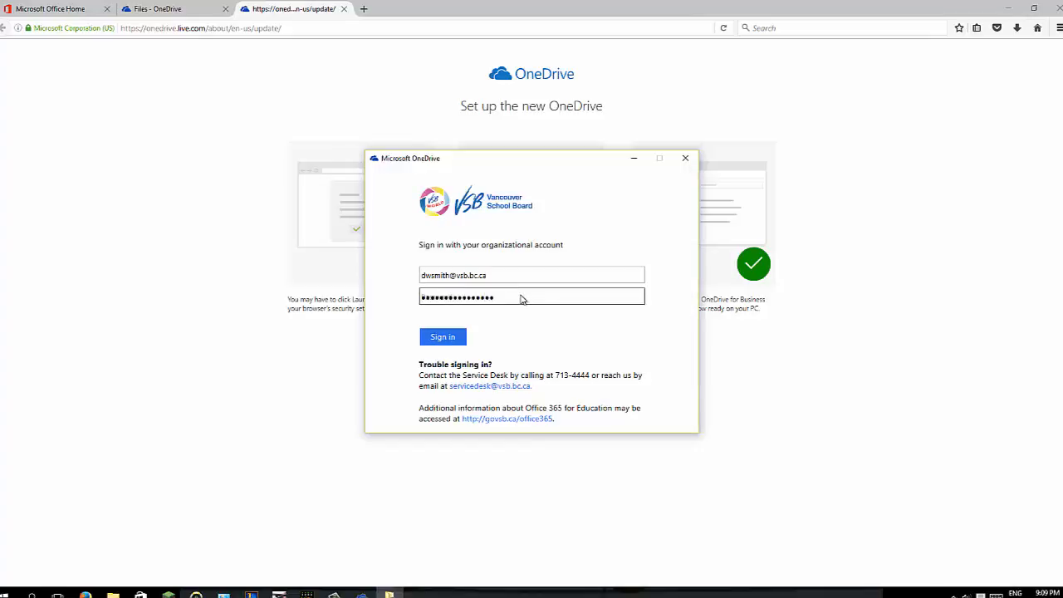
pyautogui.click(454, 341)
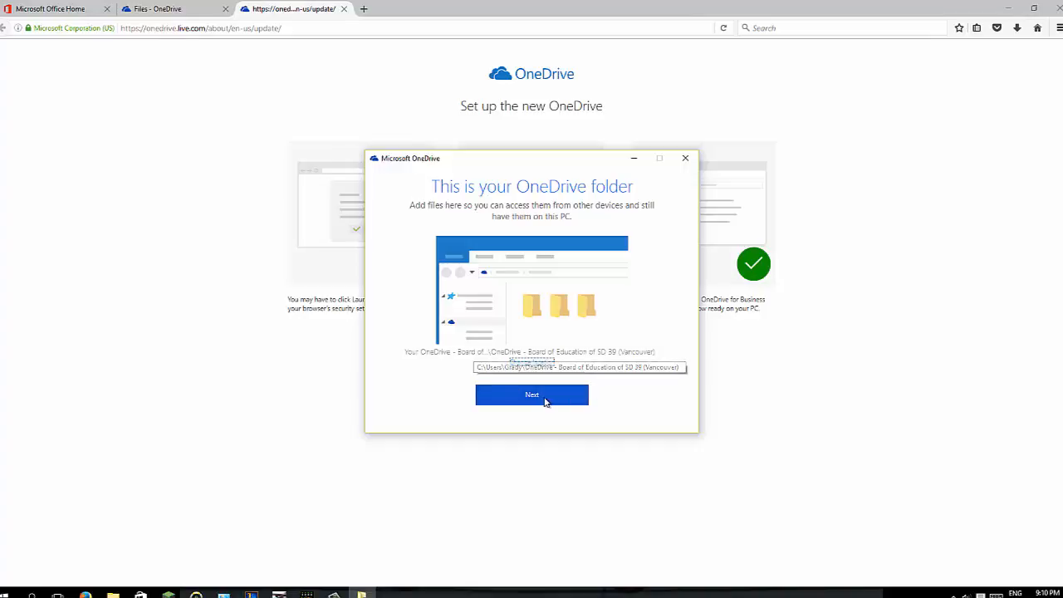
# Keep the default OneDrive folder location, sync only 01 Math 8, and open the synced folder
pyautogui.click(536, 397)
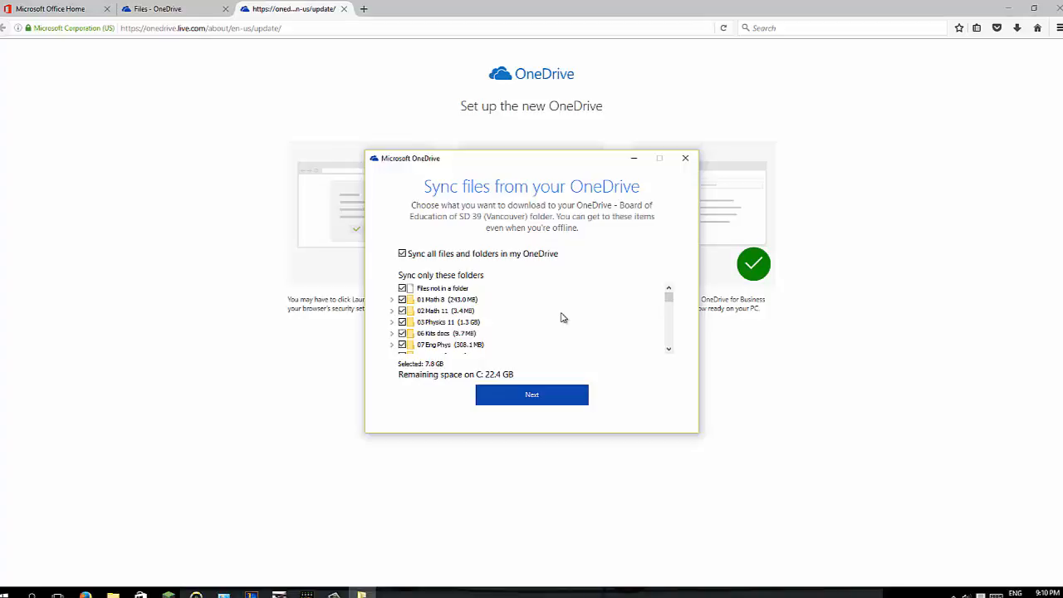
pyautogui.click(403, 289)
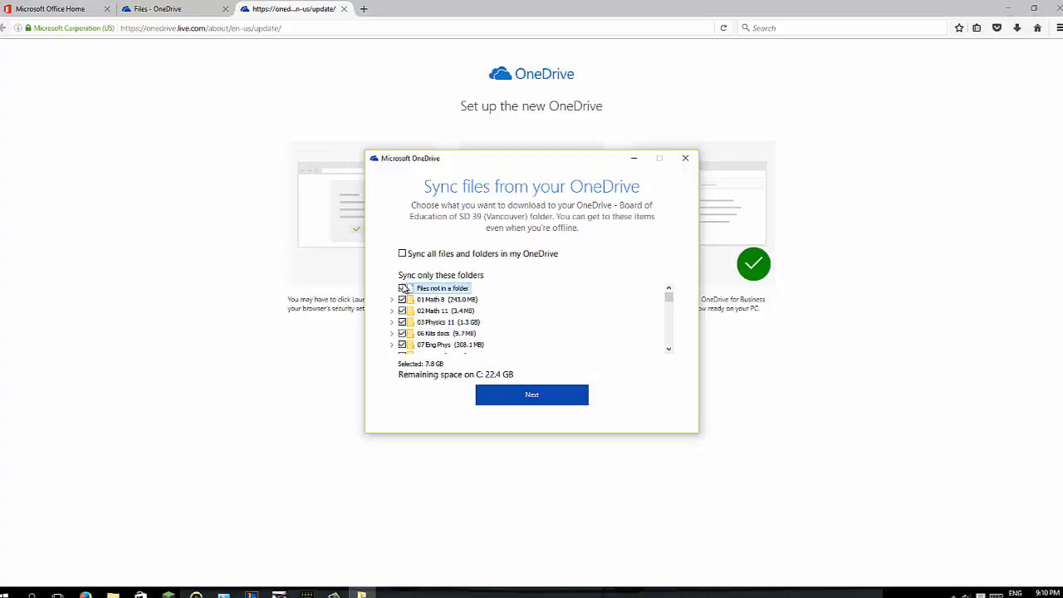
pyautogui.click(403, 255)
pyautogui.click(402, 255)
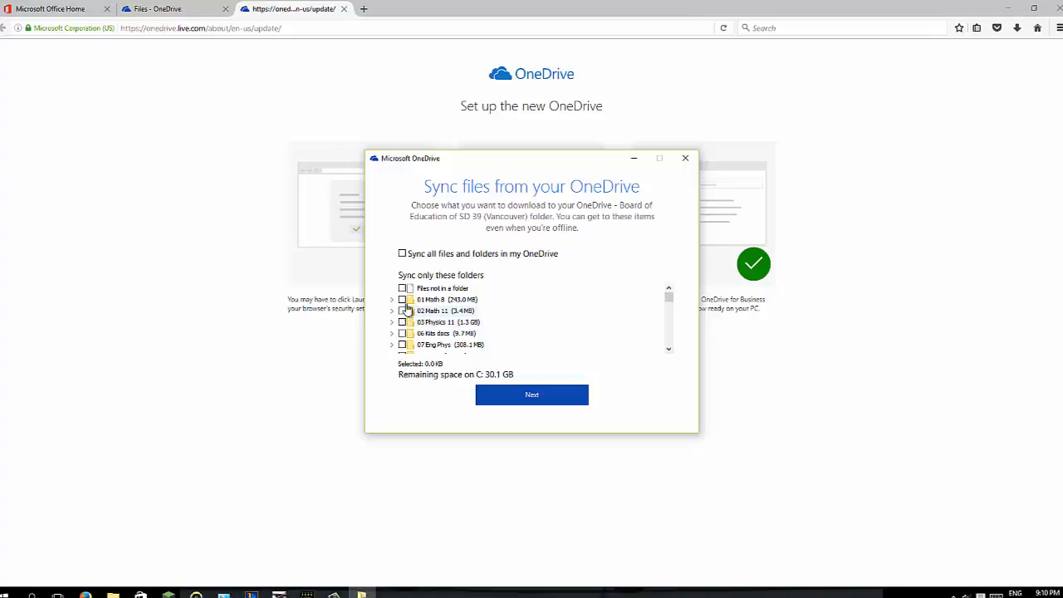
pyautogui.click(403, 289)
pyautogui.click(506, 395)
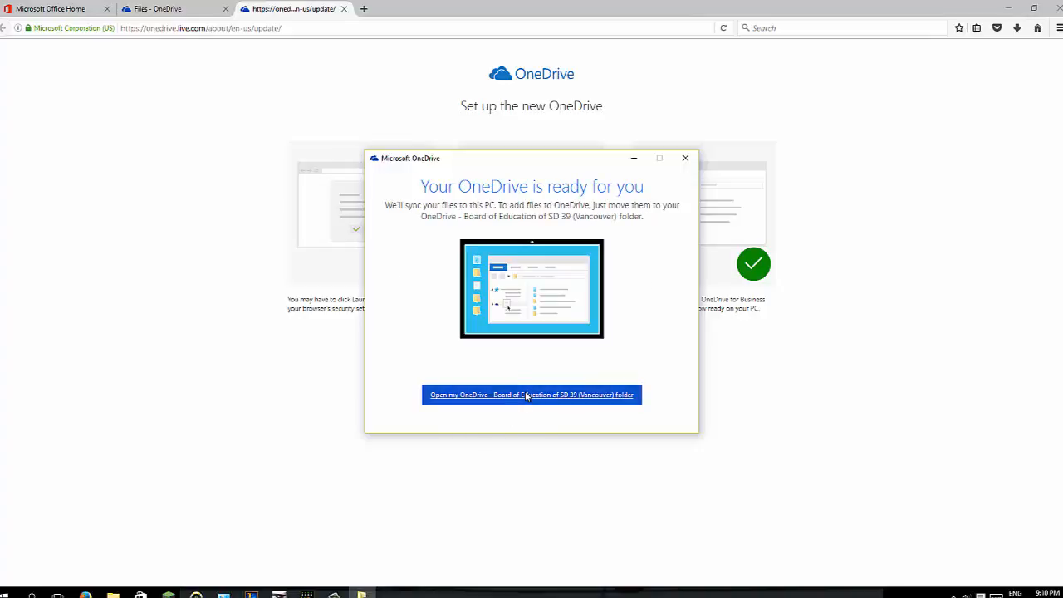
pyautogui.click(525, 395)
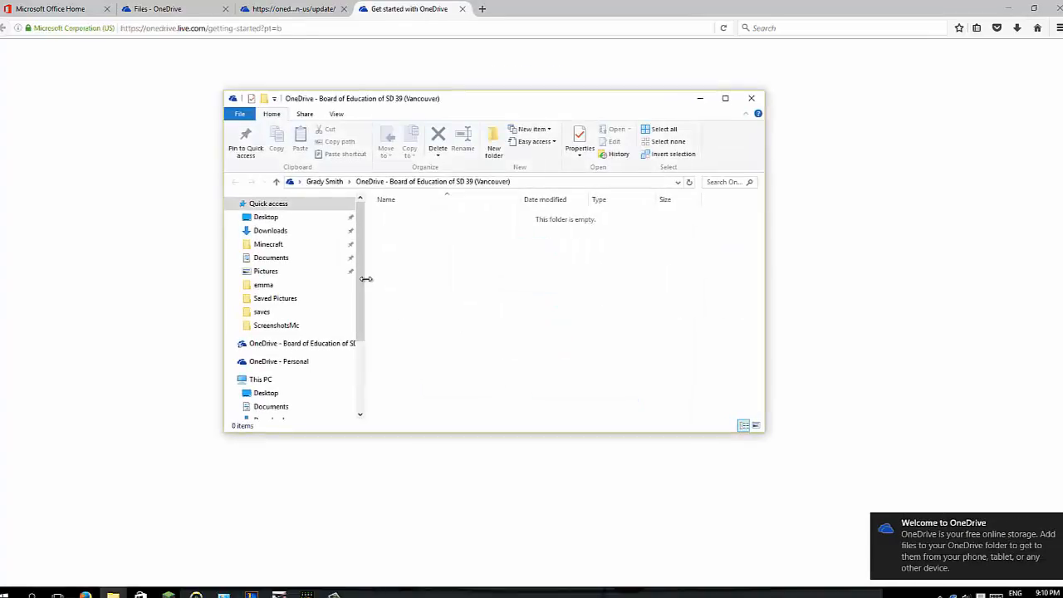
# Look at the personal OneDrive folder, then go back to the school OneDrive's 01 Math 8 folder
pyautogui.moveTo(362, 275); pyautogui.dragTo(361, 323)
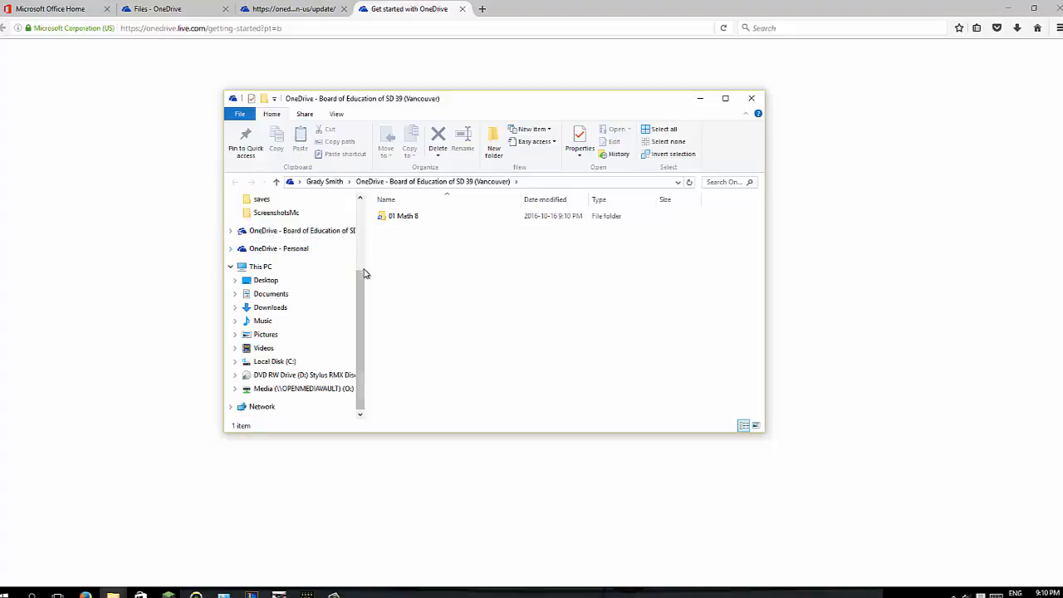
pyautogui.scroll(2, 325, 280)
pyautogui.click(276, 302)
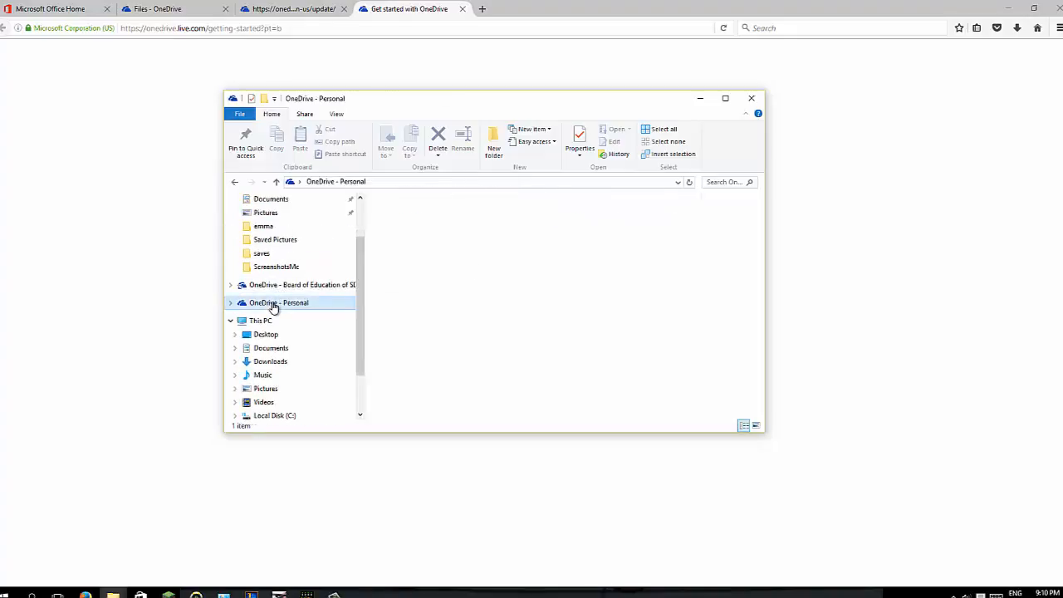
pyautogui.click(281, 286)
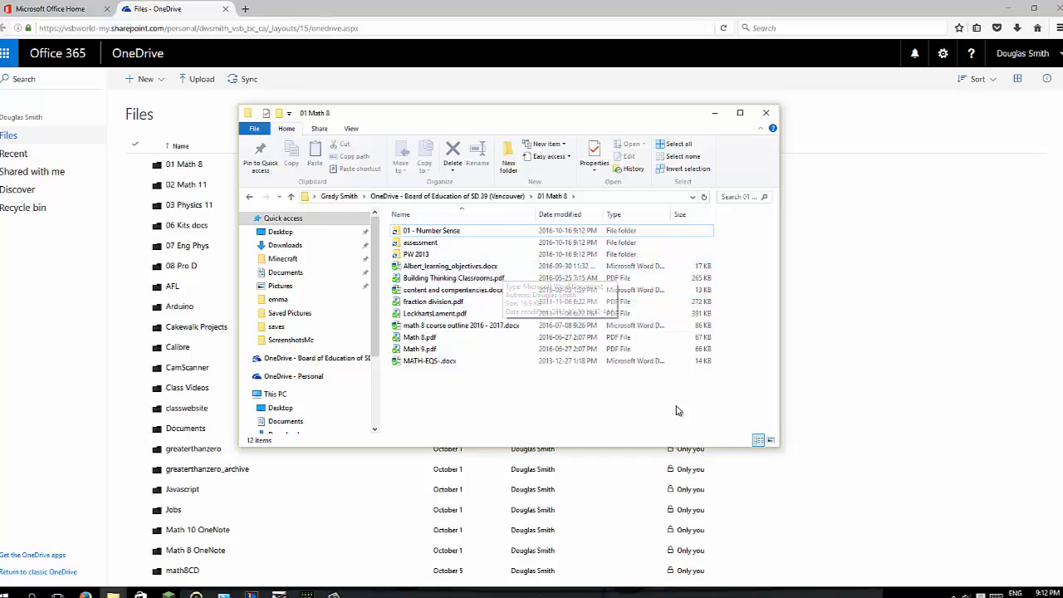
# Check OneDrive's download progress from its tray icon and scroll through the 01 Math 8 files
pyautogui.click(954, 595)
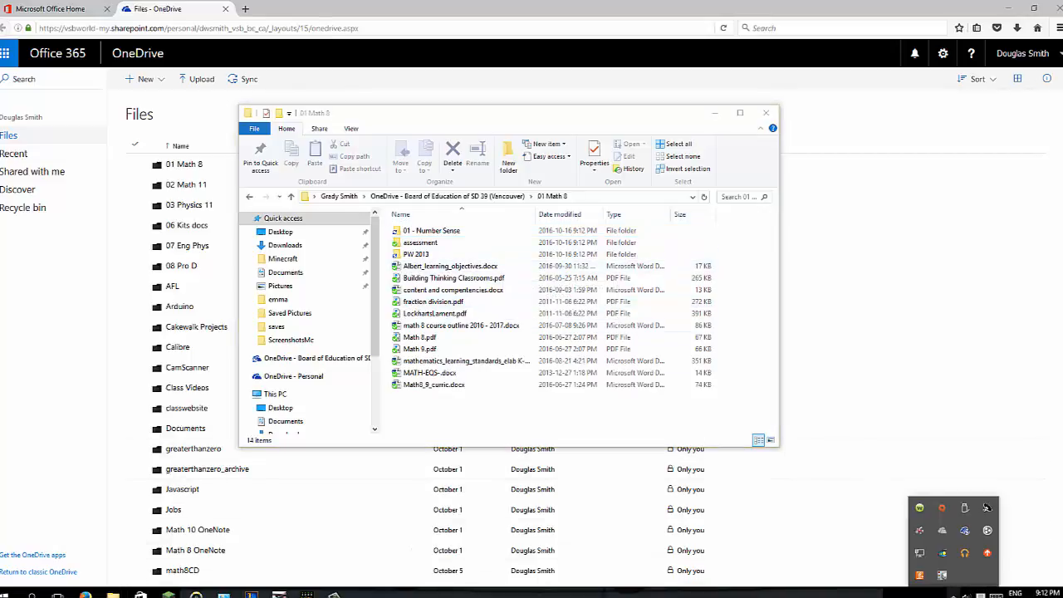
pyautogui.moveTo(966, 536)
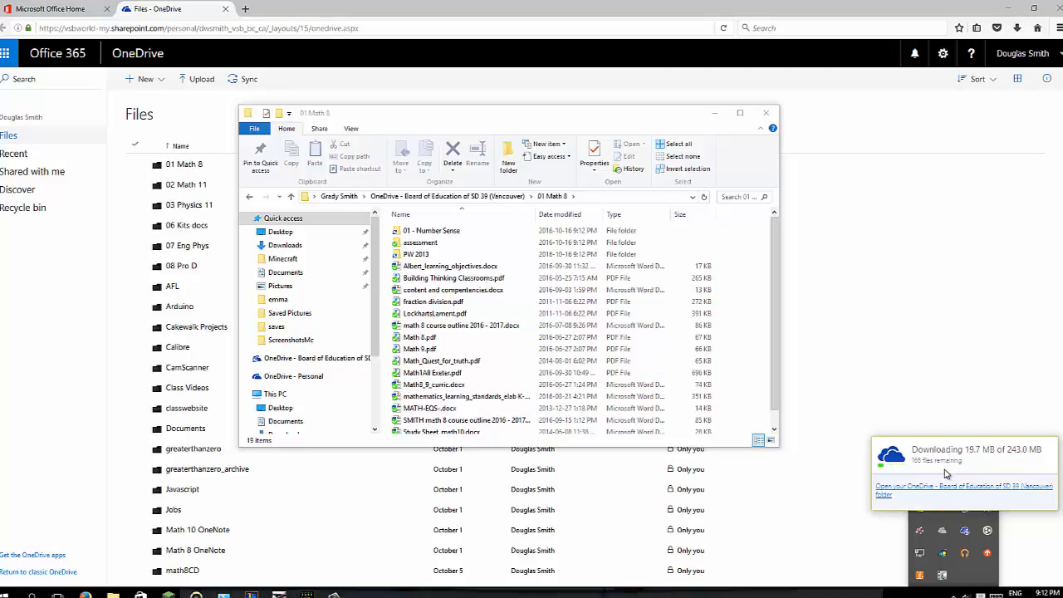
pyautogui.moveTo(774, 379); pyautogui.dragTo(772, 339)
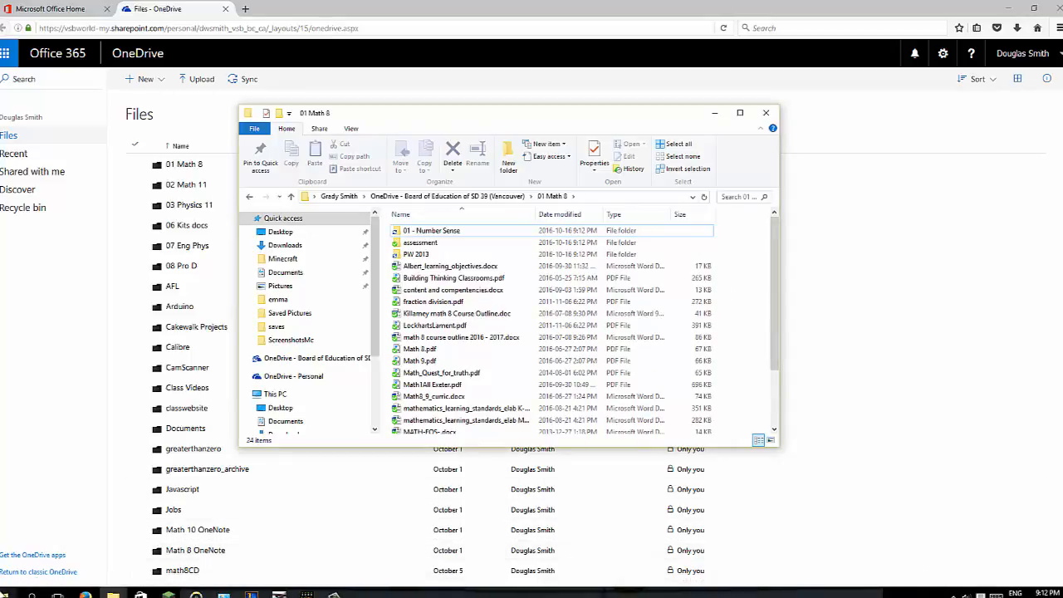
pyautogui.click(5, 595)
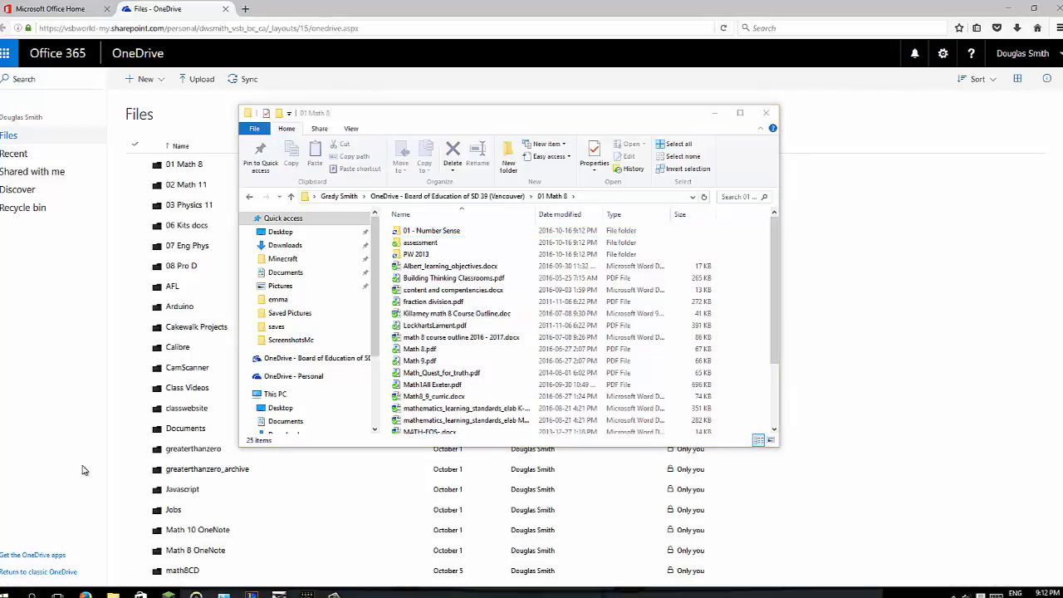
# Find Word 2016 via search for 'word', launch it, and close the What's New notice
pyautogui.click(32, 595)
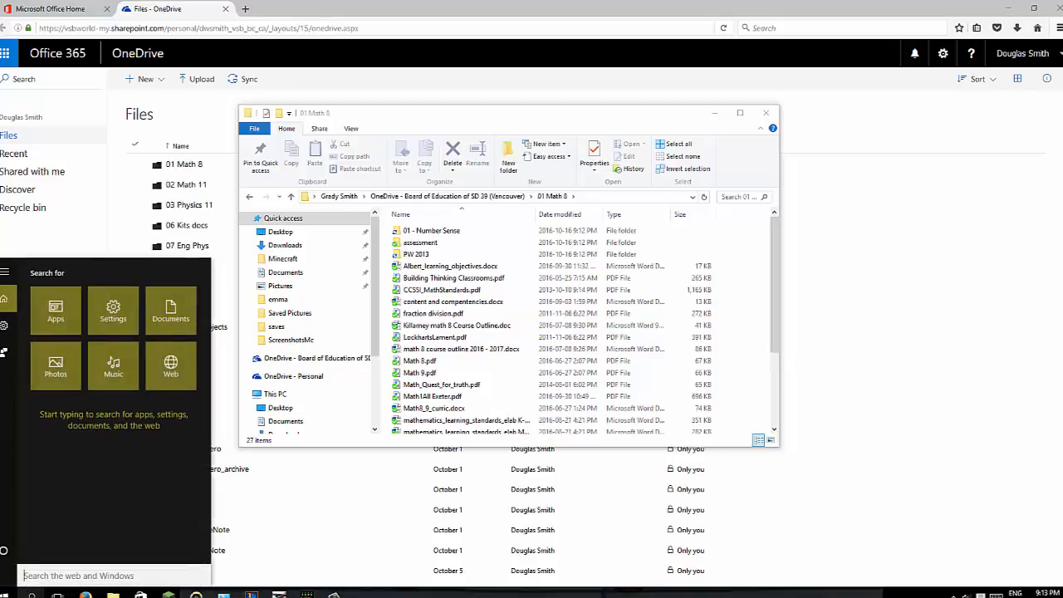
pyautogui.write('word')
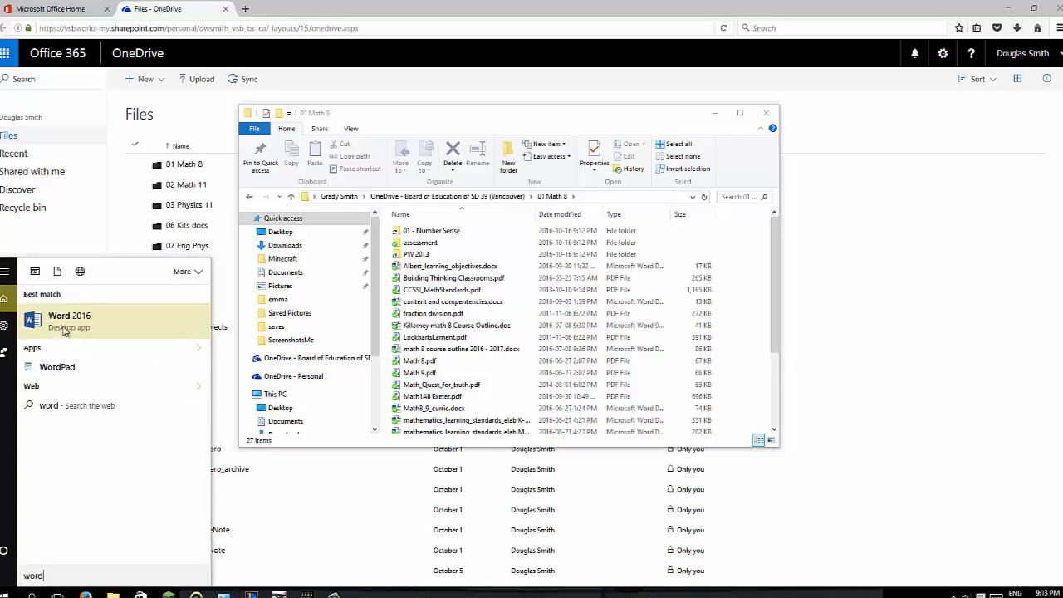
pyautogui.click(64, 329)
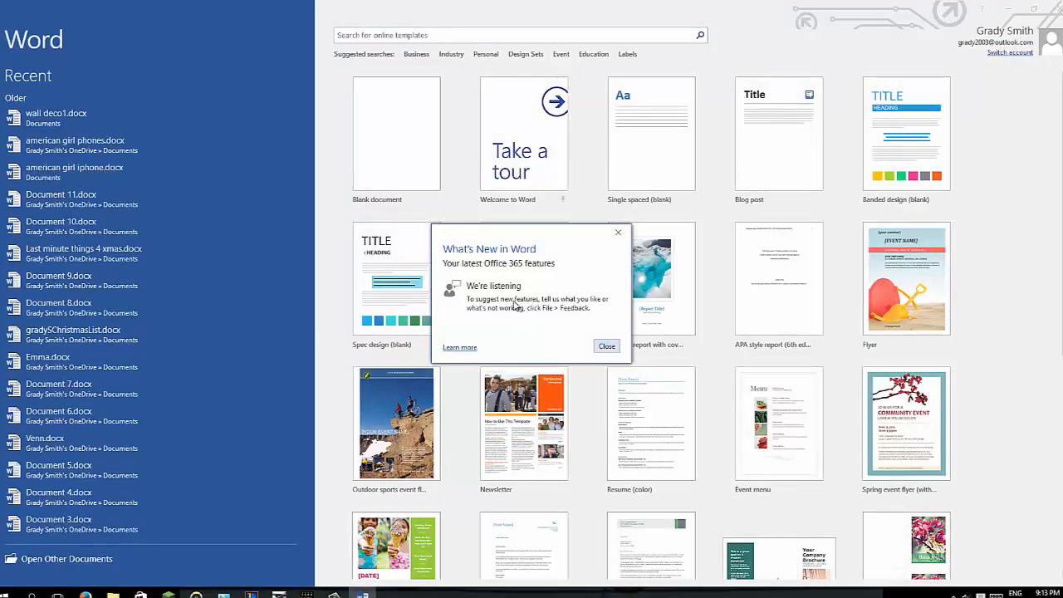
pyautogui.click(607, 347)
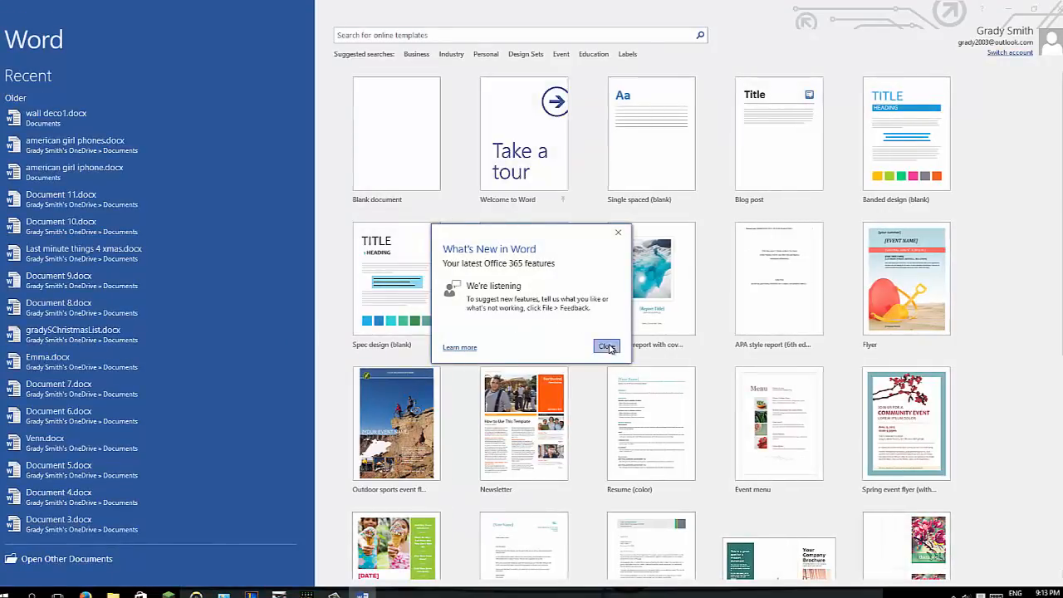